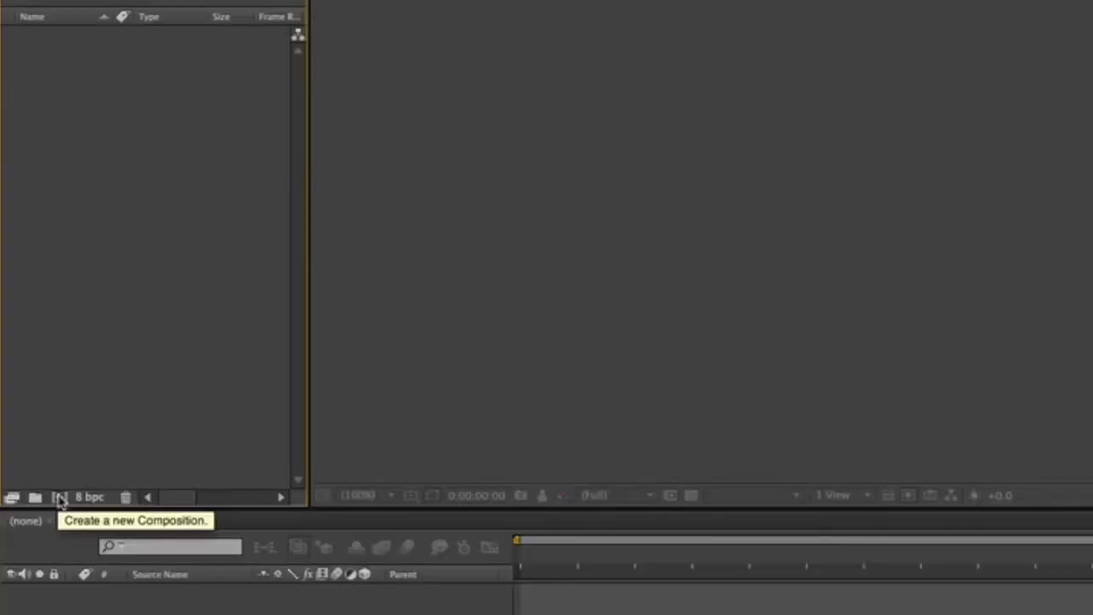
Start a new composition and name it My Project.
left_click(60, 498)
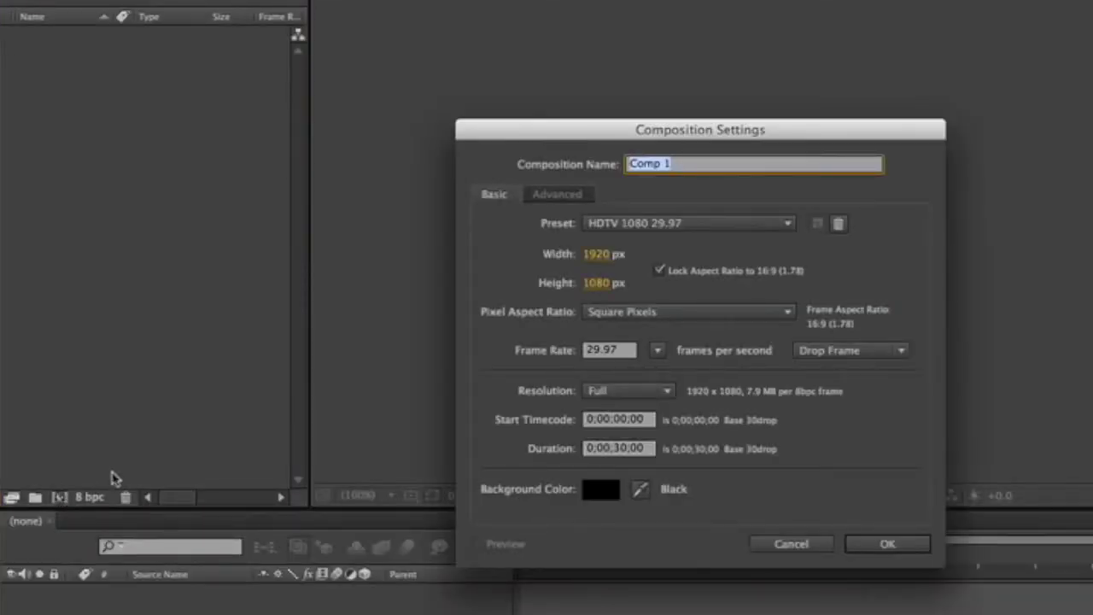
type("My P")
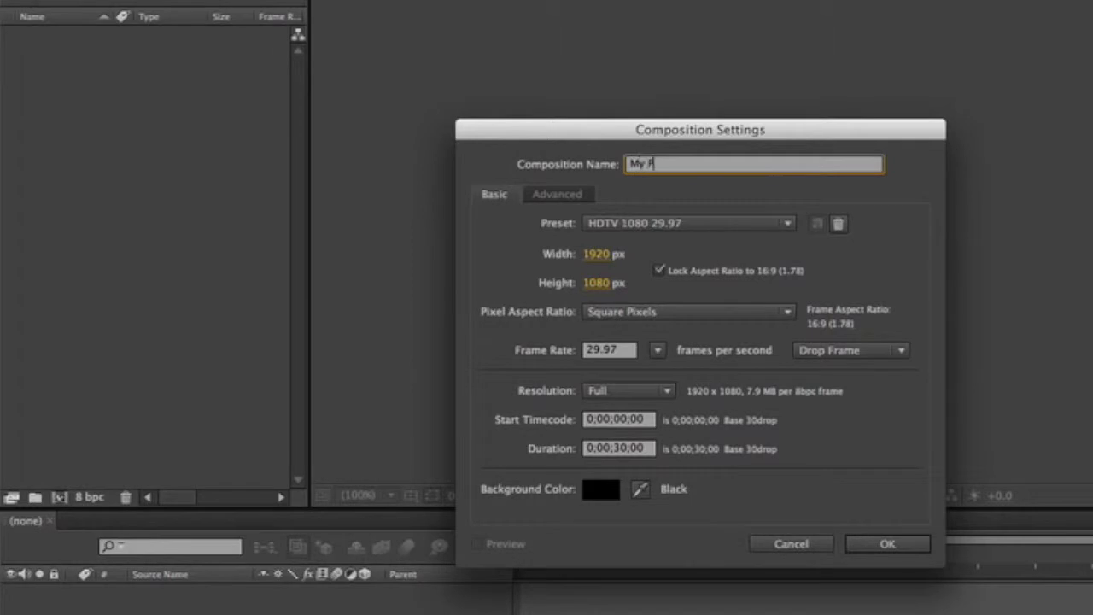
type("roject")
Unlock the composition's aspect ratio and set the frame size to 1280 px wide by 720 px high.
left_click(659, 270)
left_click(597, 253)
type("1280")
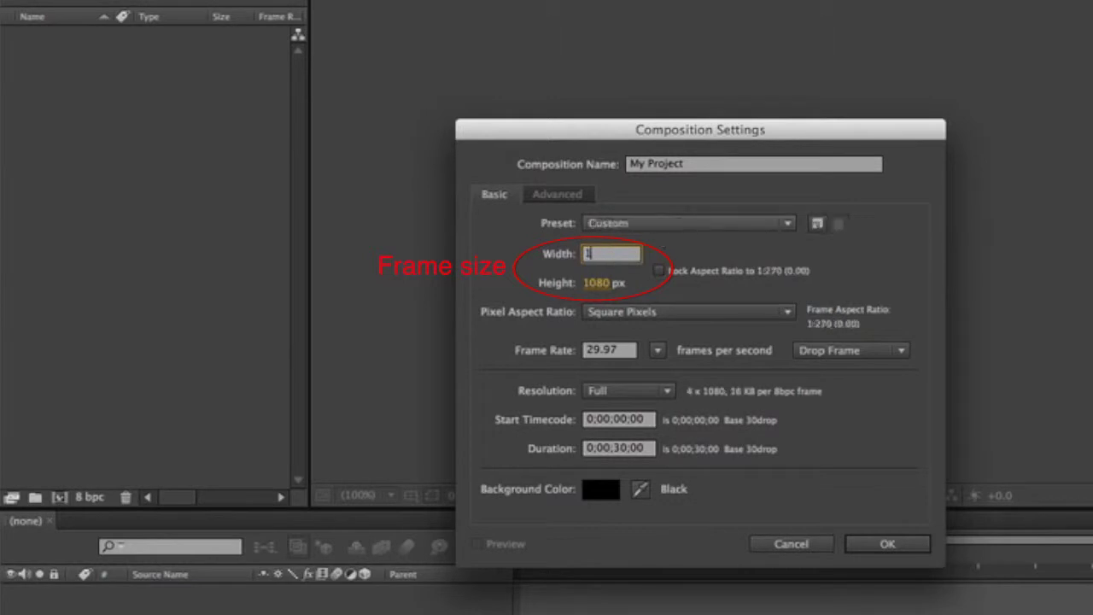
left_click(607, 285)
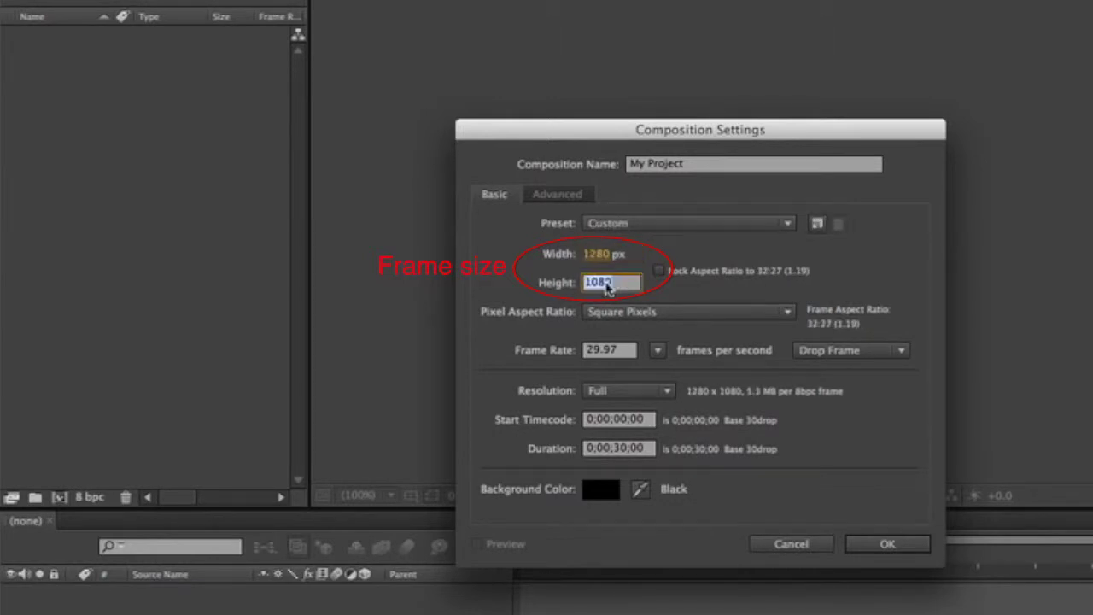
type("720")
key("Tab")
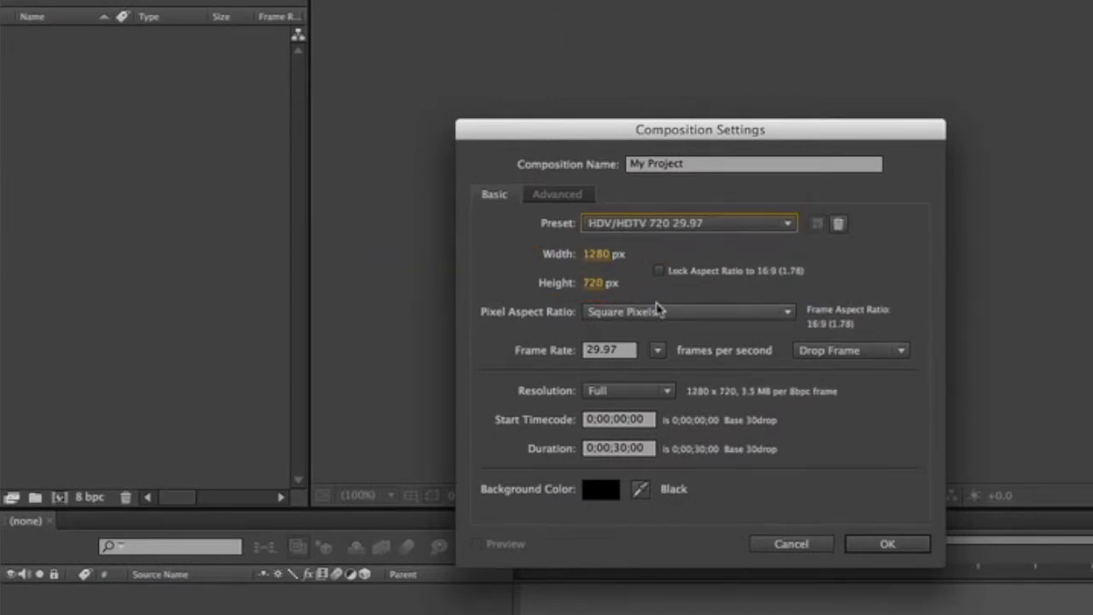
Choose Square Pixels as the pixel aspect ratio and set the frame rate to 24 frames per second.
left_click(657, 311)
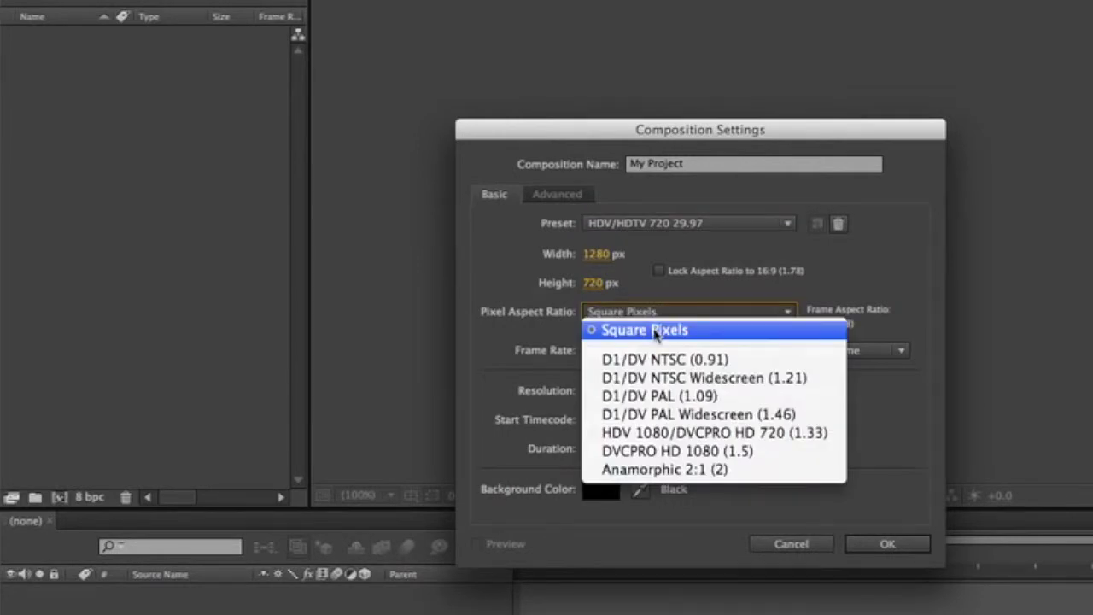
left_click(655, 331)
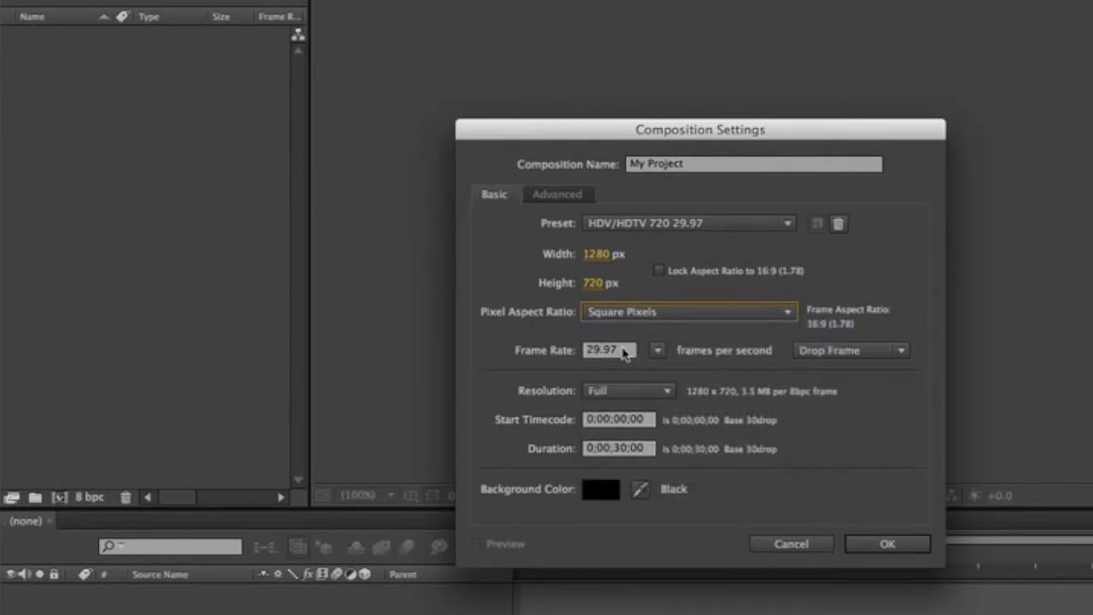
left_click(623, 350)
type("24")
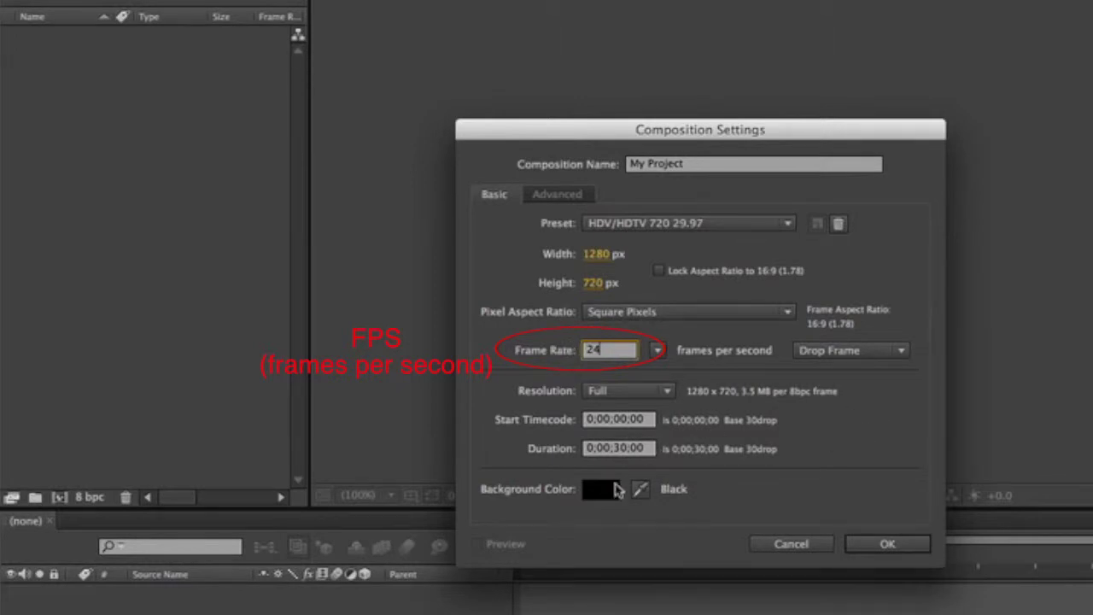
left_click(628, 449)
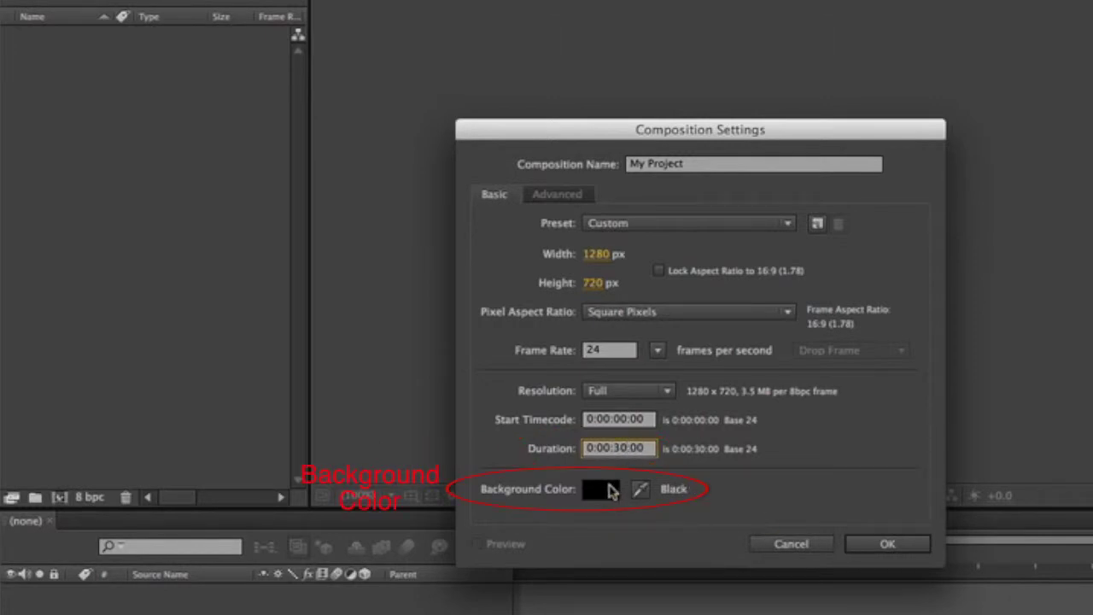
Try red, white, black and blue background colors, settle on dark gray 232323, and create the composition.
left_click(609, 490)
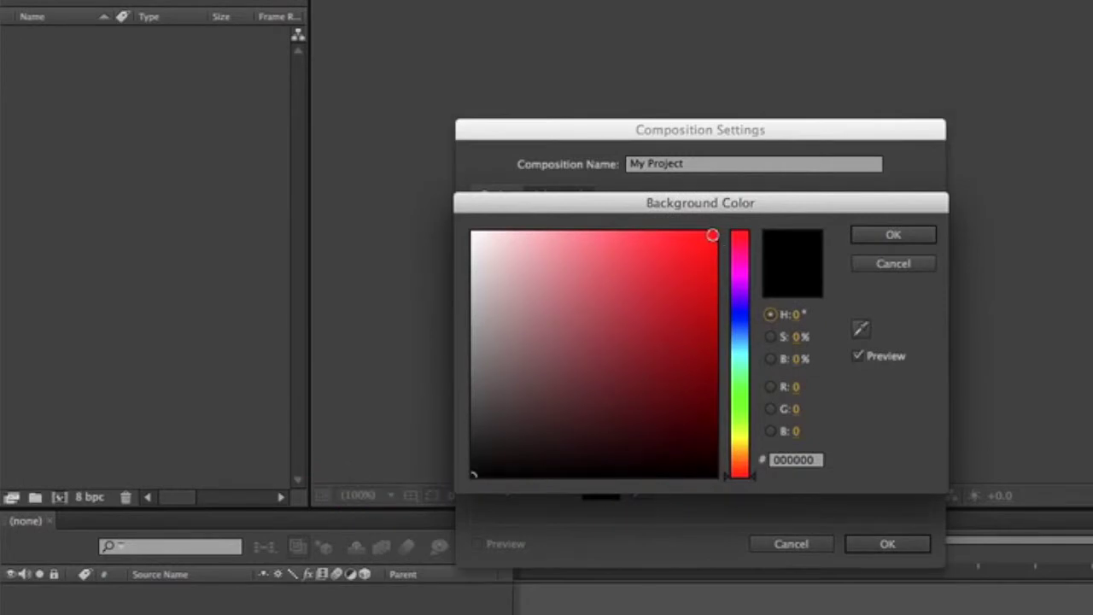
left_click(716, 234)
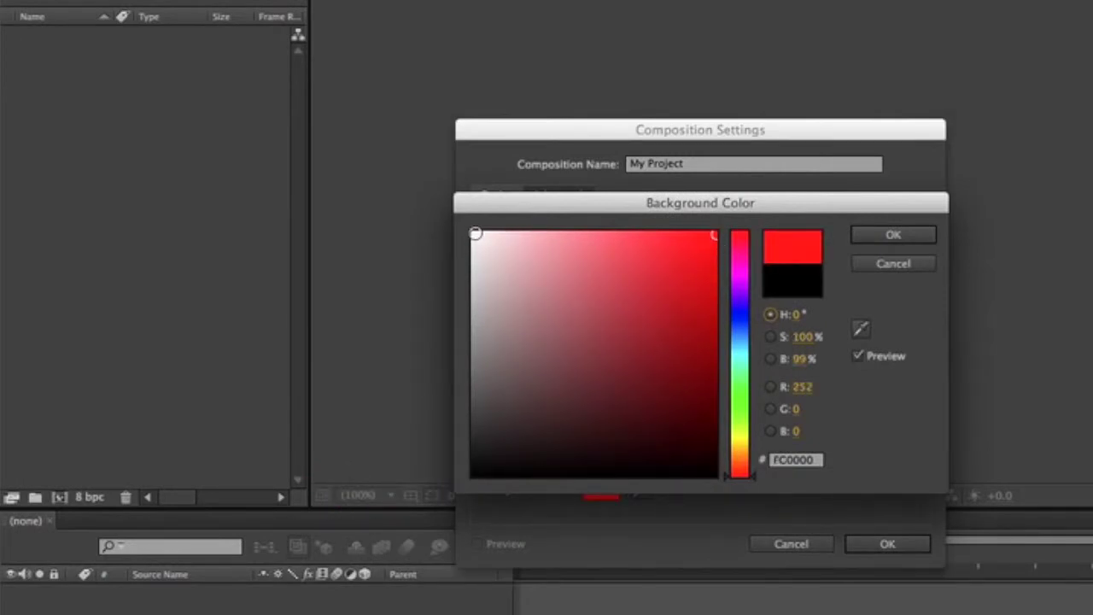
left_click(471, 234)
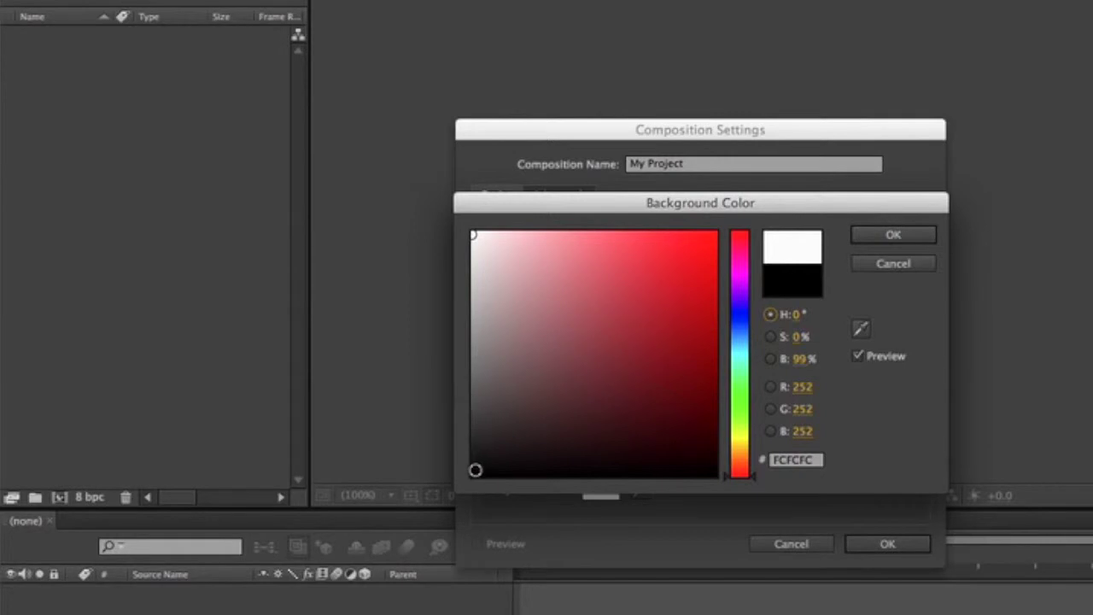
left_click(473, 476)
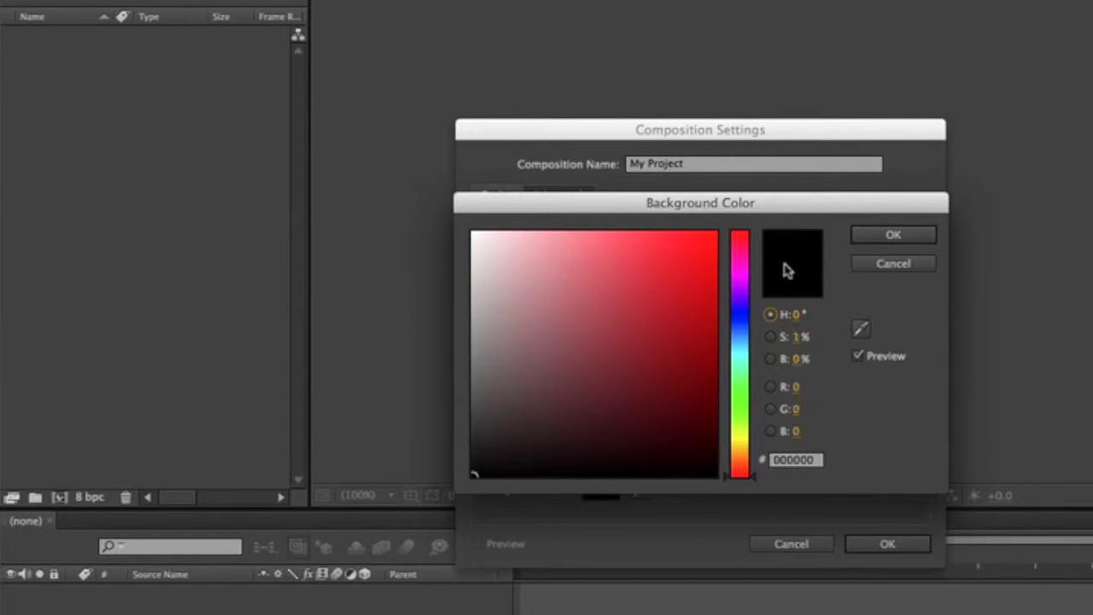
left_click(740, 317)
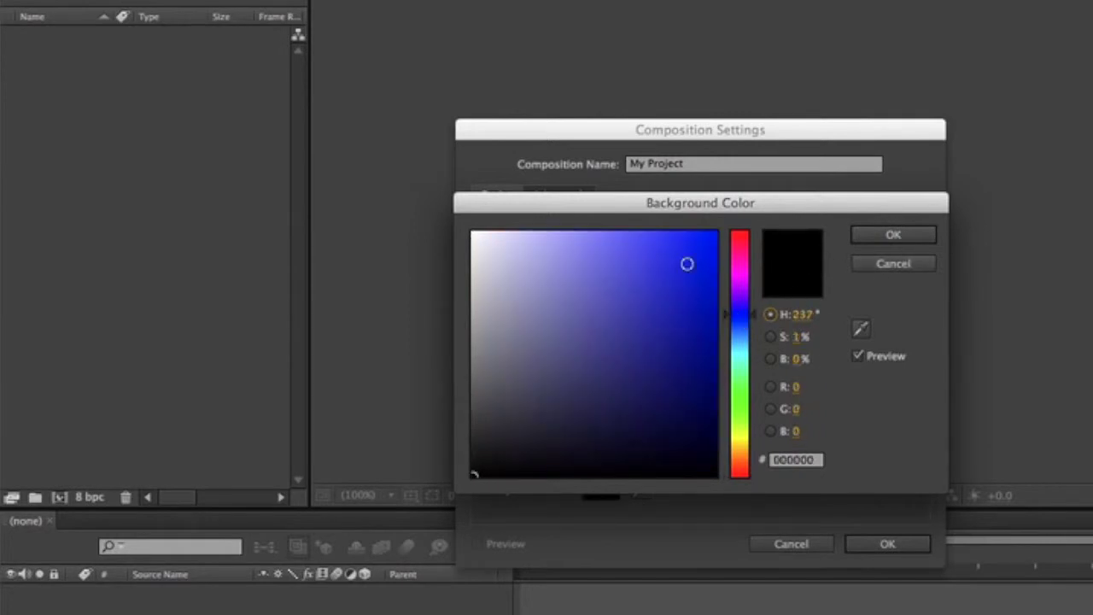
left_click(687, 264)
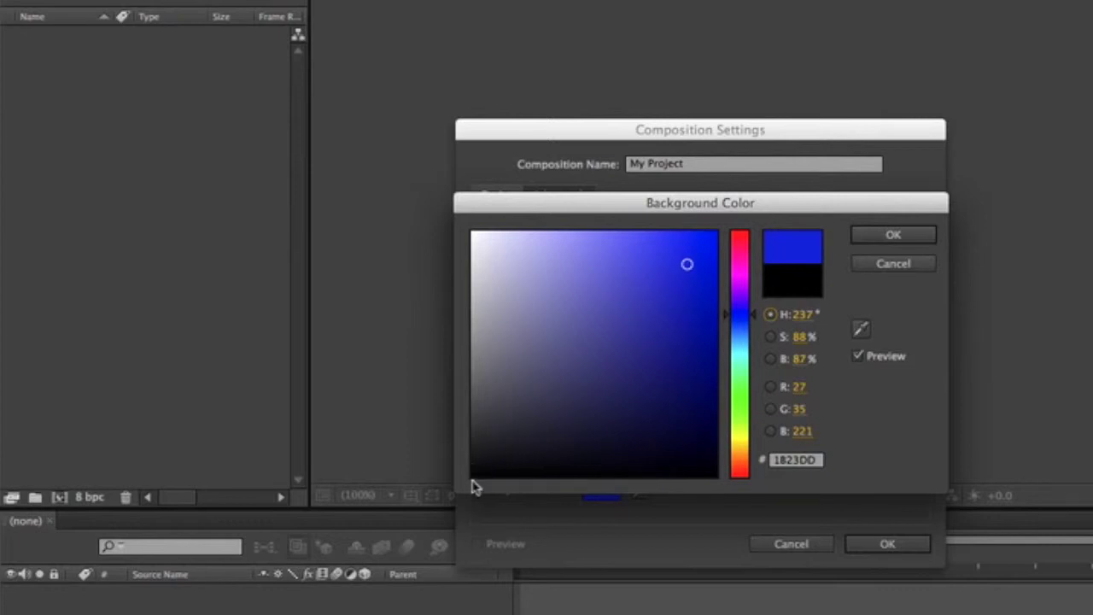
left_click(472, 443)
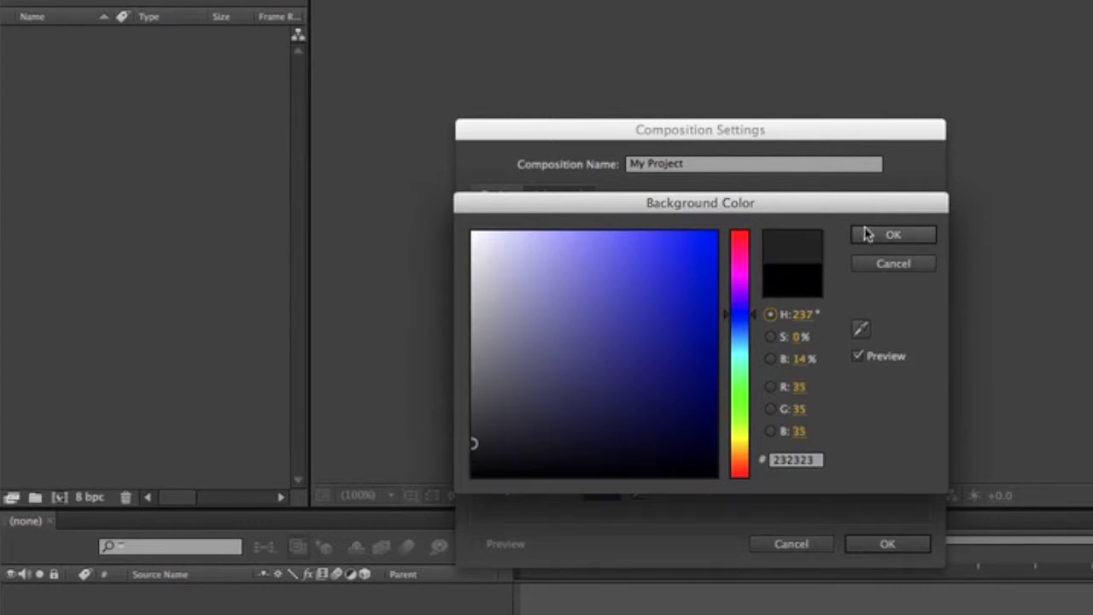
left_click(868, 236)
left_click(883, 542)
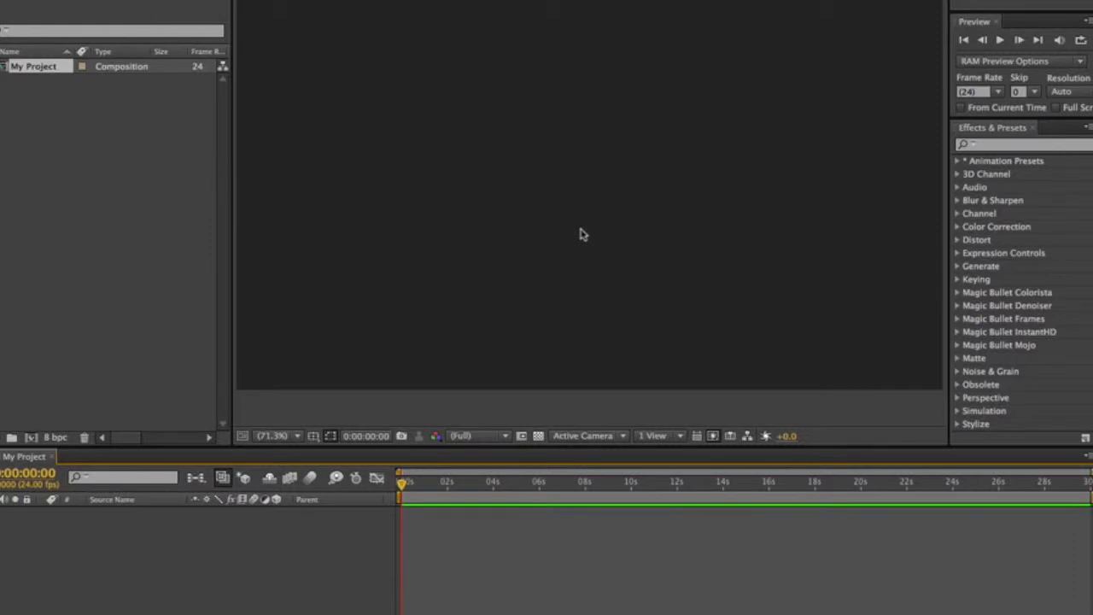
Reopen the settings of the My Project composition and set its background color to white (FFFFFF).
key("super+k")
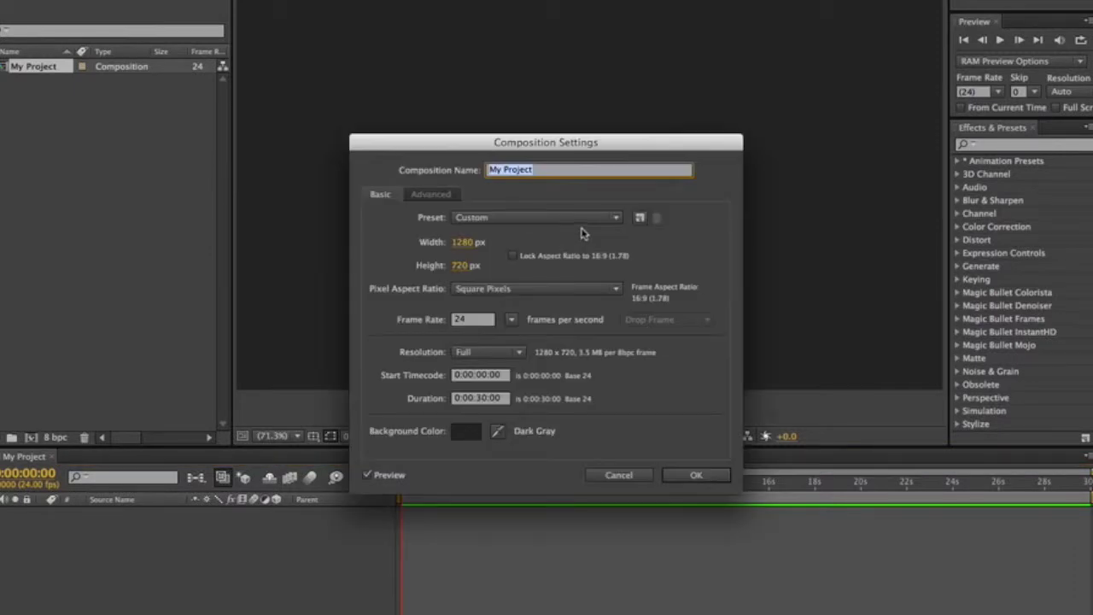
left_click(466, 436)
left_click(364, 224)
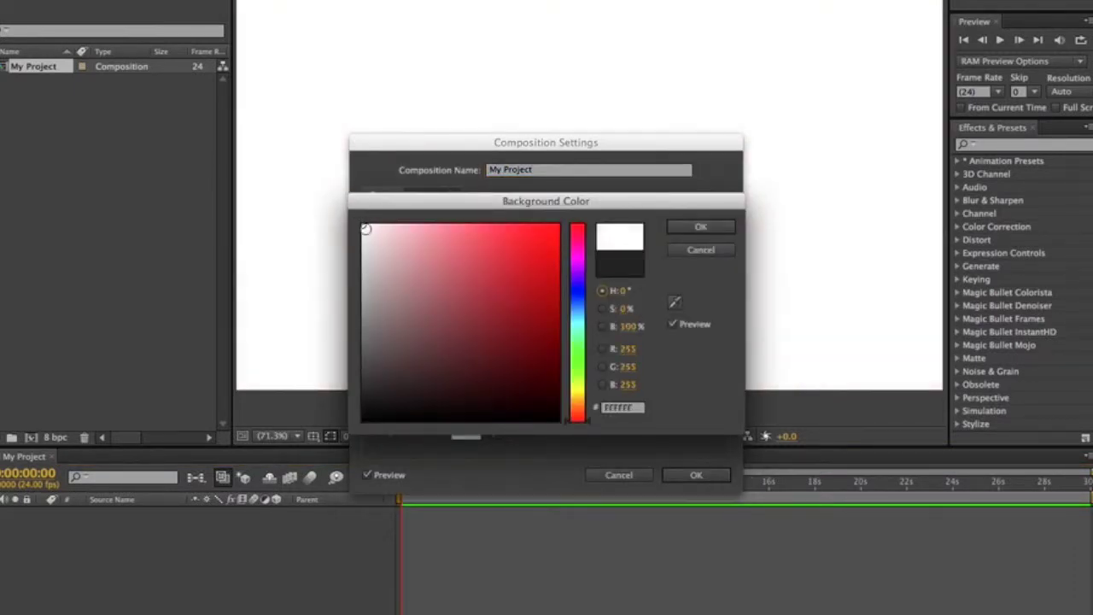
left_click(676, 227)
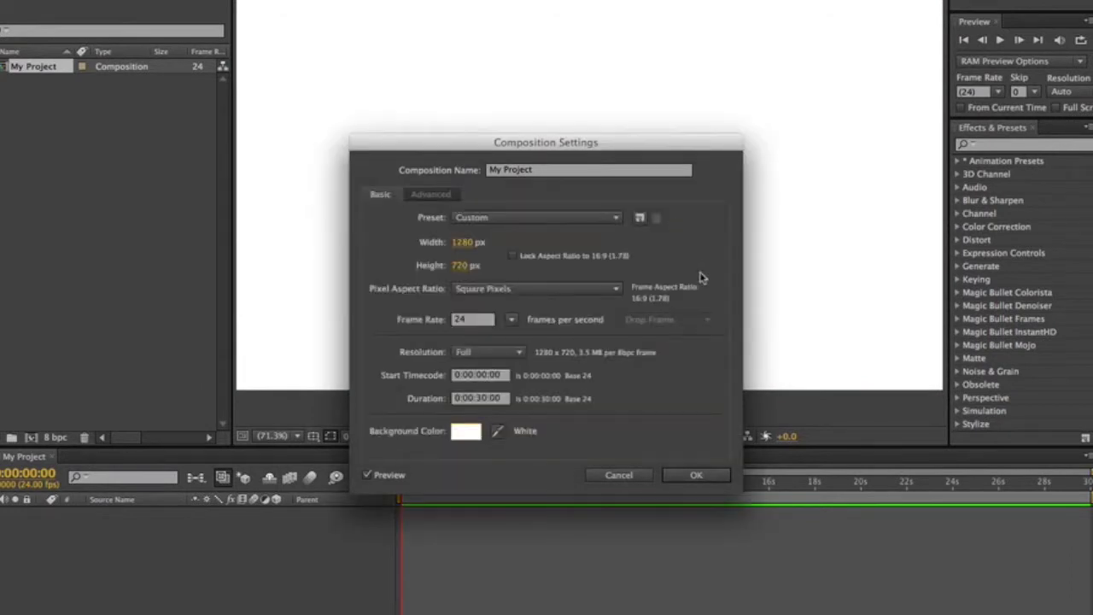
left_click(697, 476)
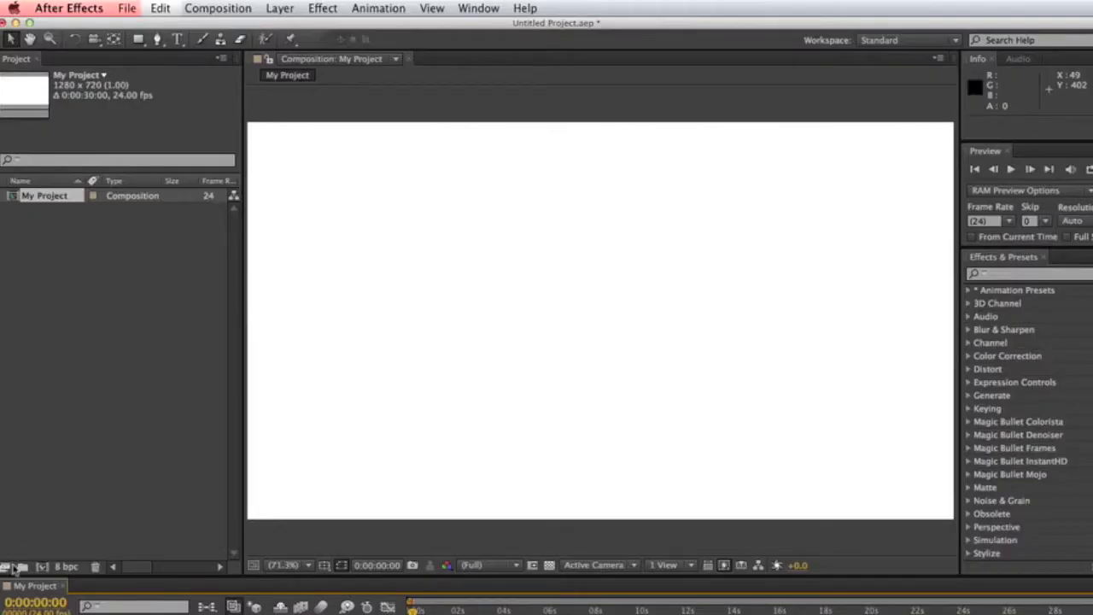
Create a project folder named Assets.
left_click(23, 568)
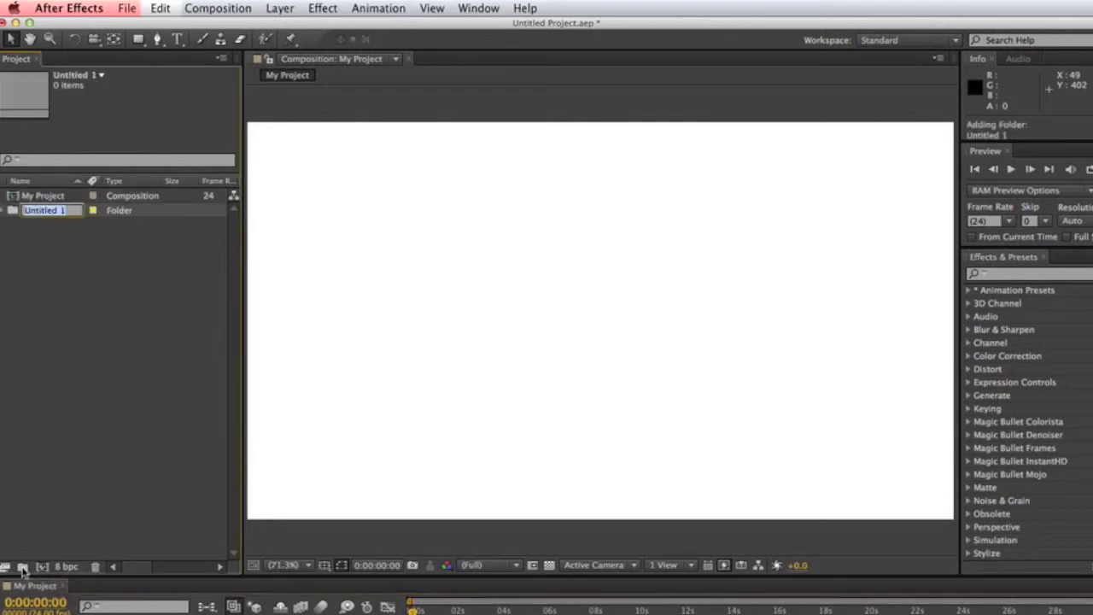
type("Assets")
key("Return")
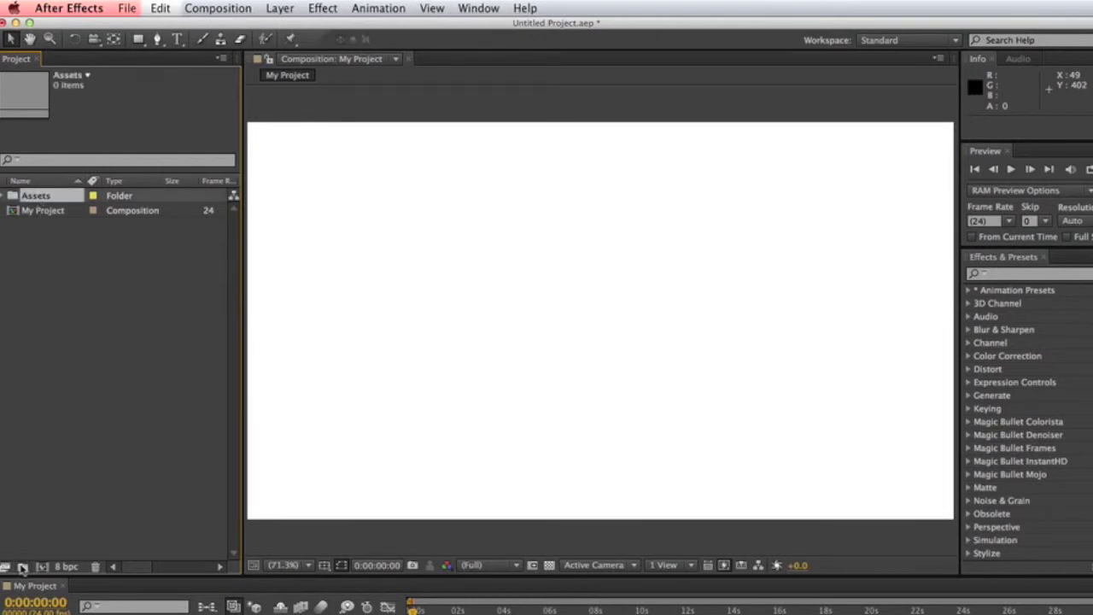
Create a subfolder named Audio inside the Assets folder.
left_click(23, 567)
type("Au")
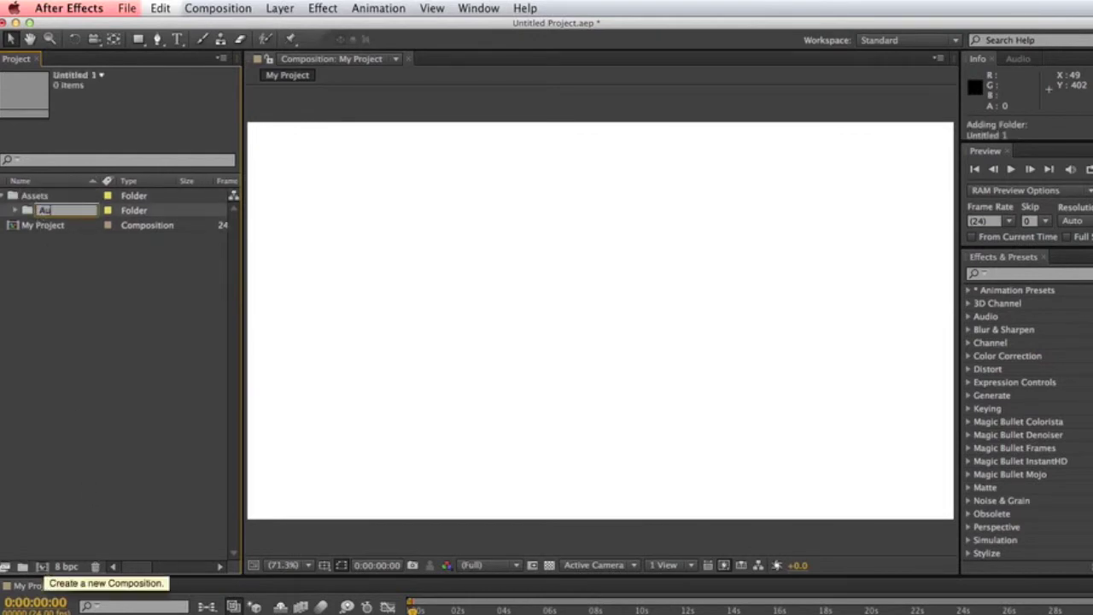
type("dio")
left_click(95, 371)
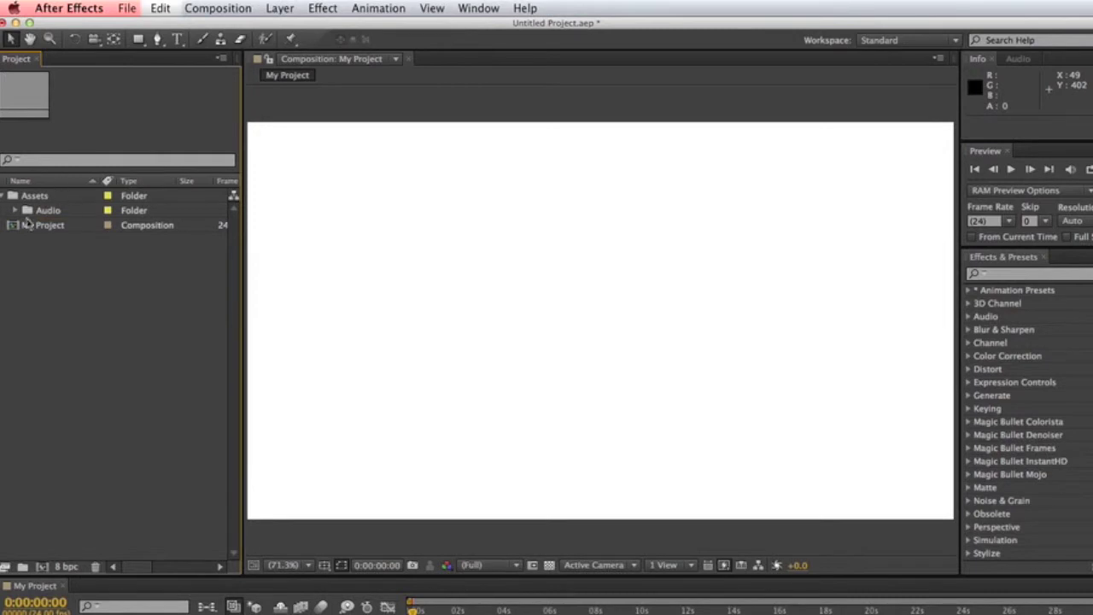
Start a file import into the Audio folder and browse the Media drive through Student Files and the orange-labelled student folder to Project Assets > Audio.
left_click(25, 212)
left_click(127, 7)
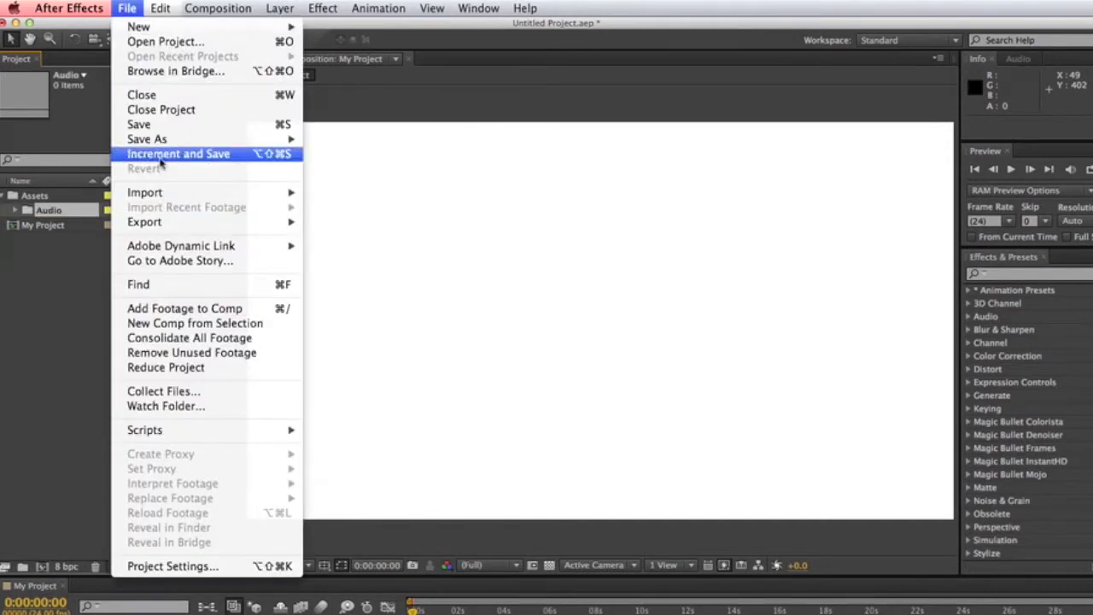
mouse_move(176, 196)
left_click(324, 191)
scroll(590, 260, "down", 3)
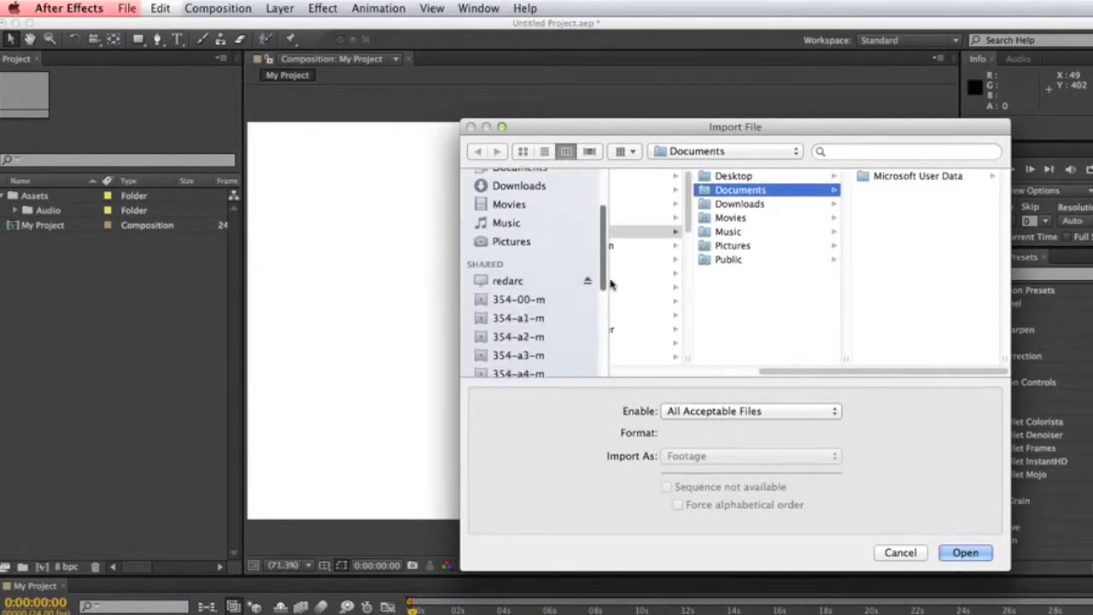
scroll(547, 324, "down", 5)
left_click(504, 278)
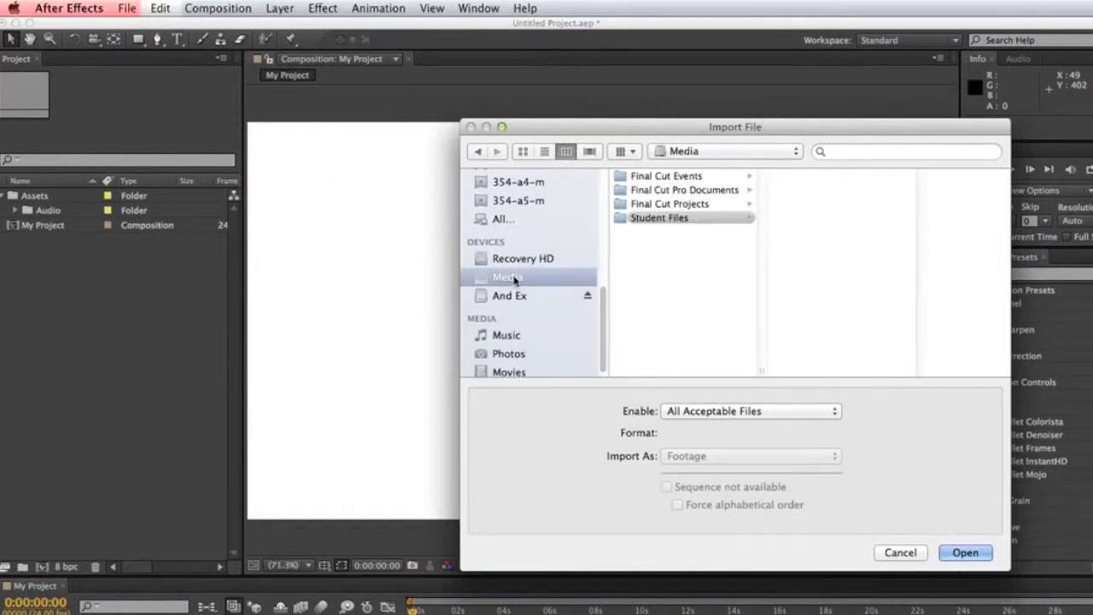
left_click(647, 218)
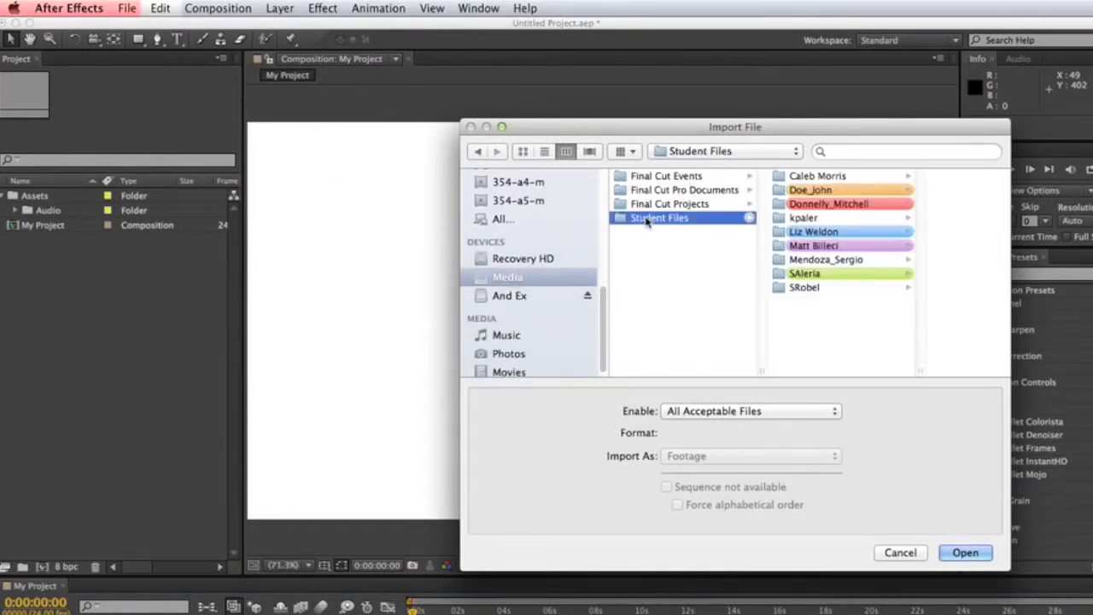
left_click(836, 190)
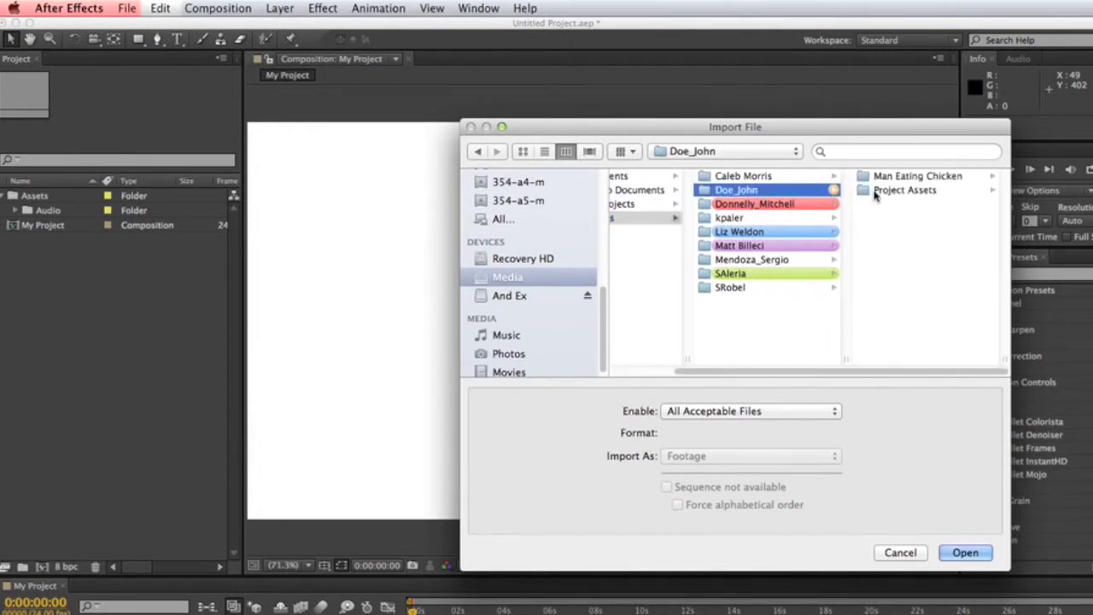
left_click(875, 192)
left_click(885, 178)
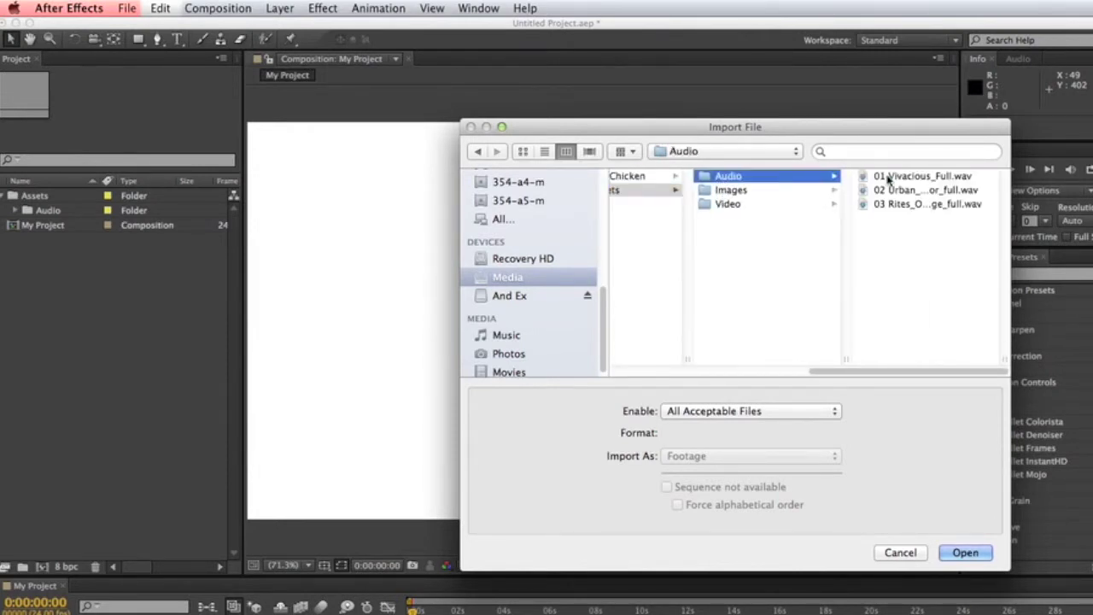
Look through the three WAV files and import 03 Rites_Of_Passage_full.wav into the project's Audio folder.
left_click(891, 176)
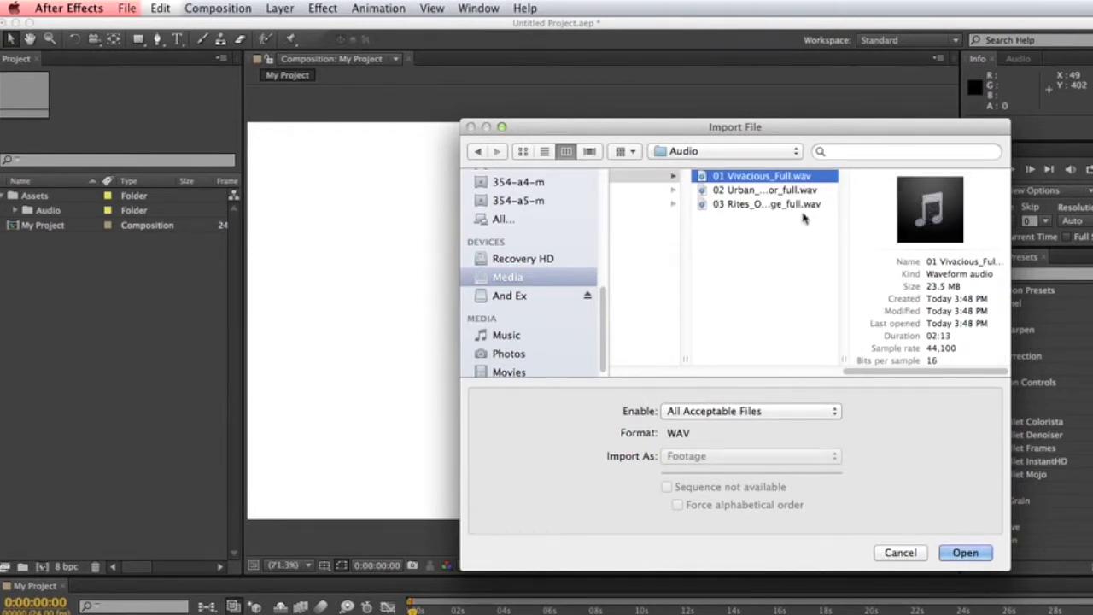
left_click(782, 195)
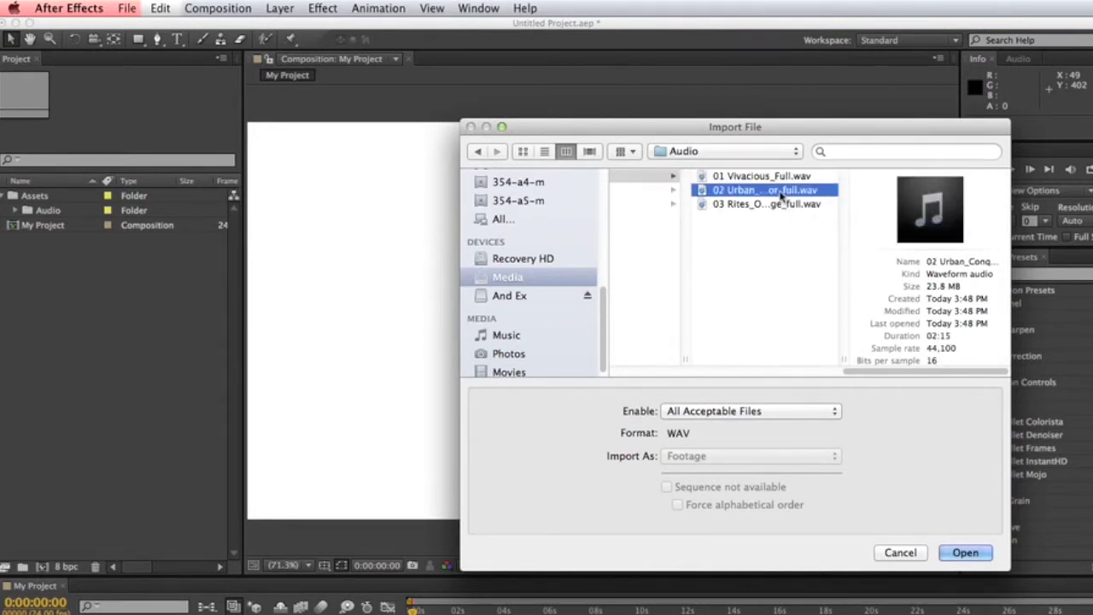
left_click(776, 203)
mouse_move(930, 209)
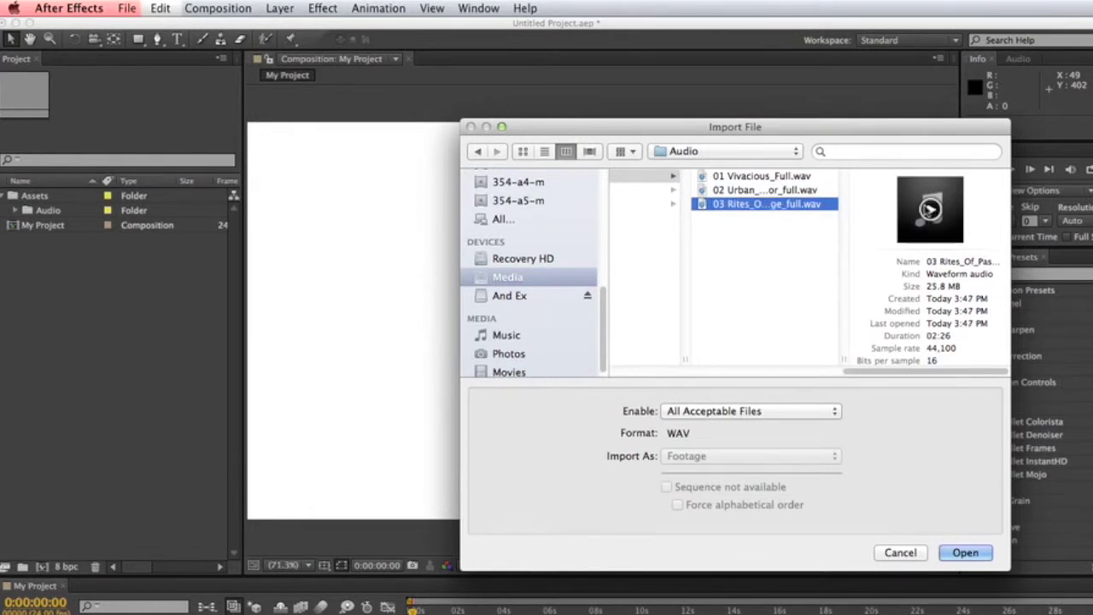
left_click(965, 554)
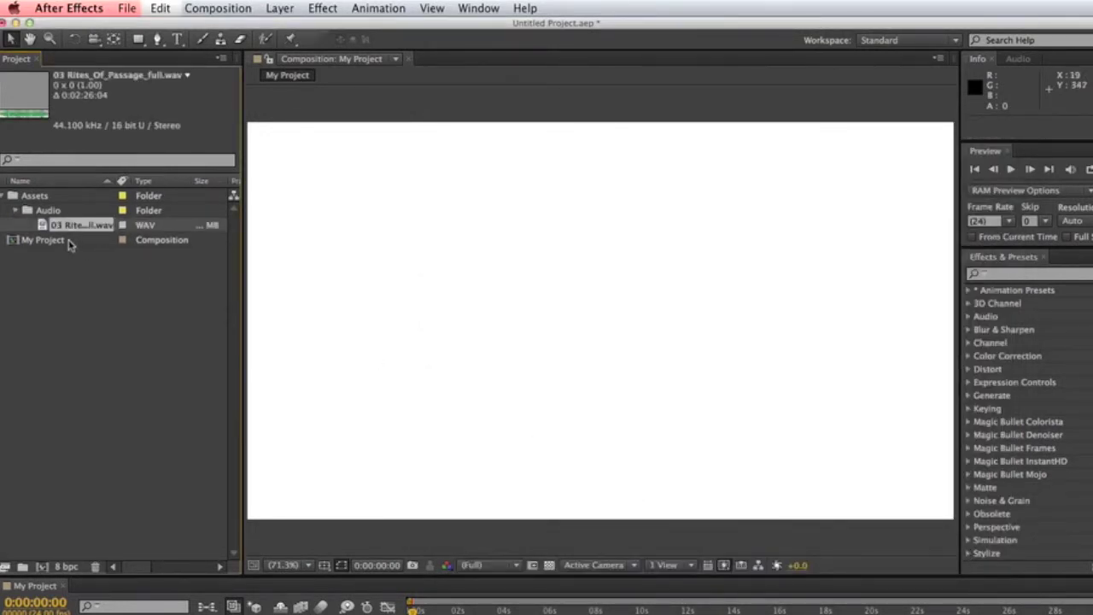
Create a subfolder named Images inside the Assets folder.
left_click(34, 196)
left_click(22, 566)
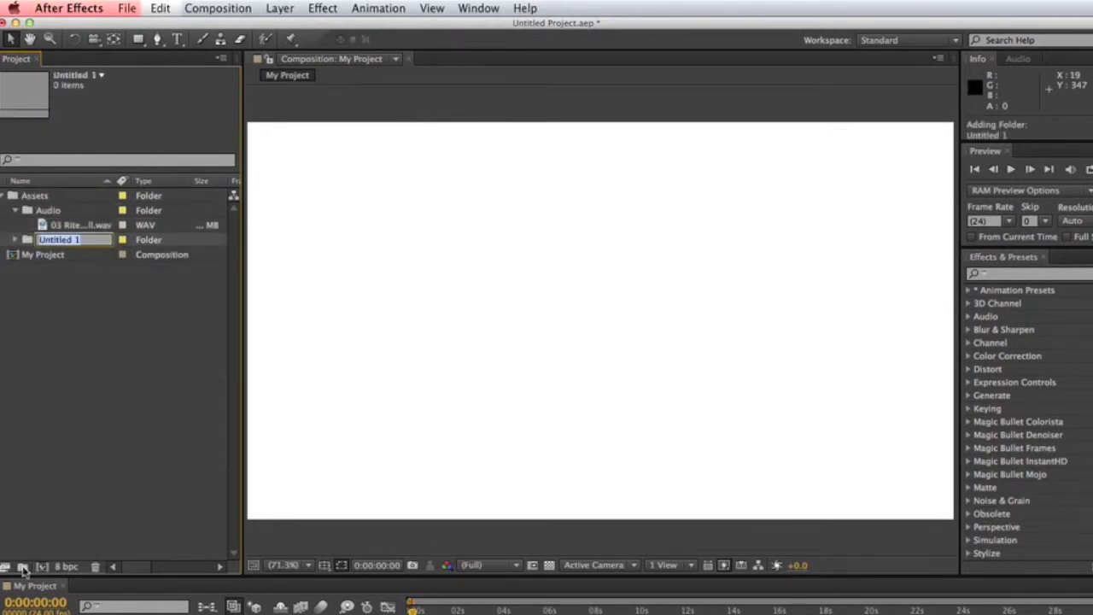
key("BackSpace")
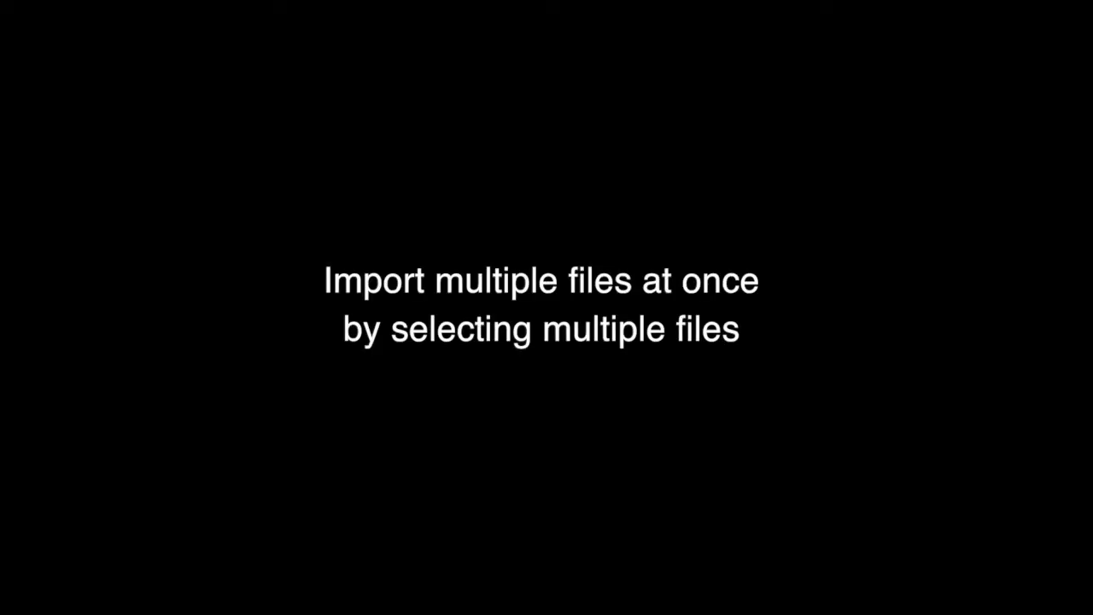
Import all eight pictures, Img_01.jpg through Img_08.png, from the Images folder on disk as separate files into the project's Images folder.
left_click(752, 186)
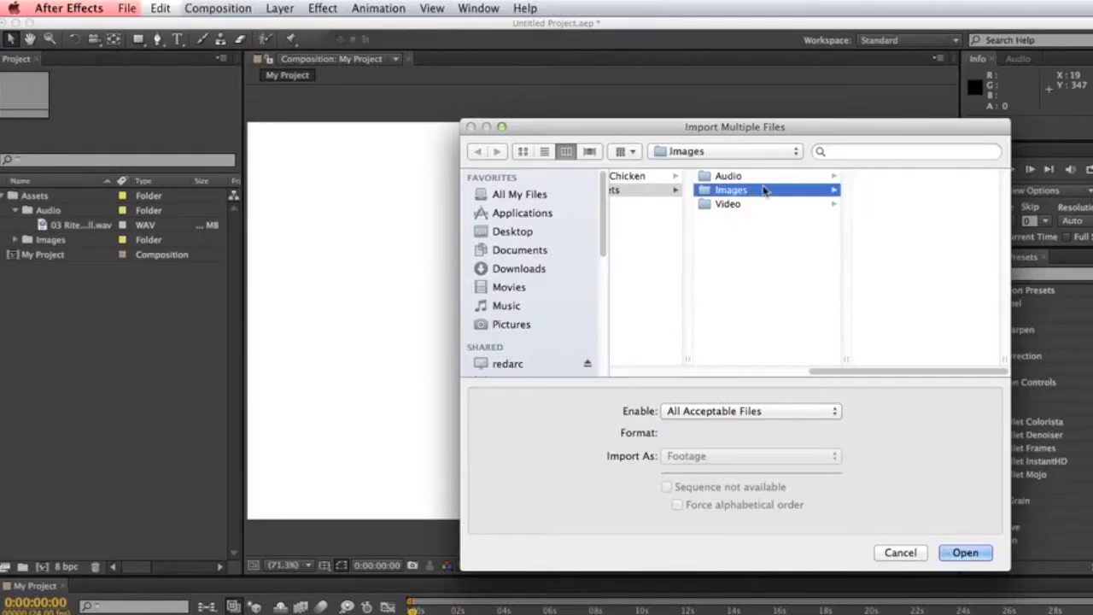
left_click(880, 176)
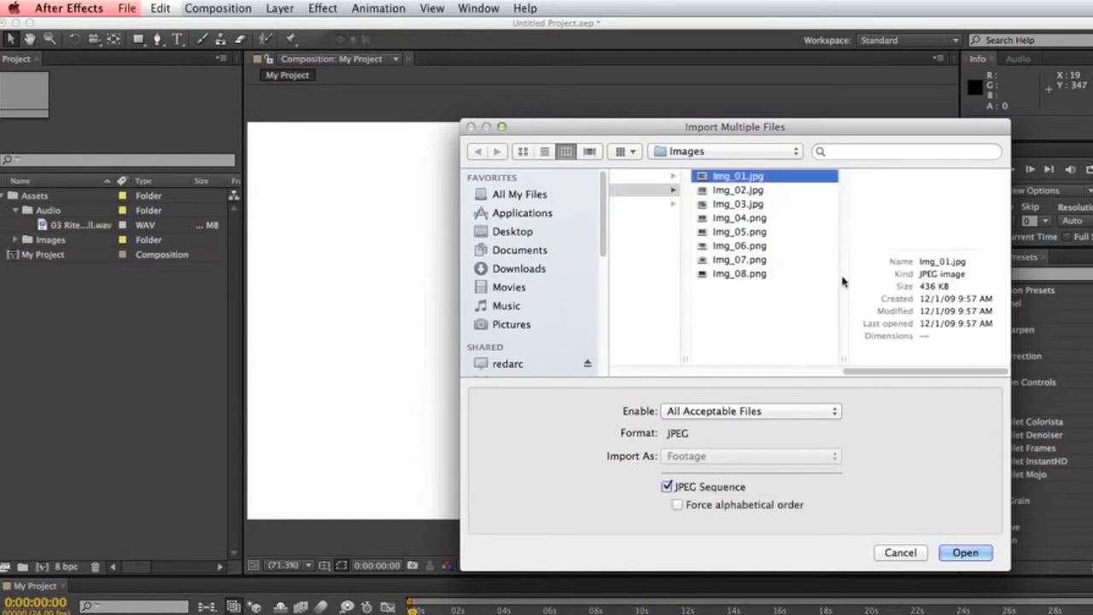
left_click(739, 275, "shift")
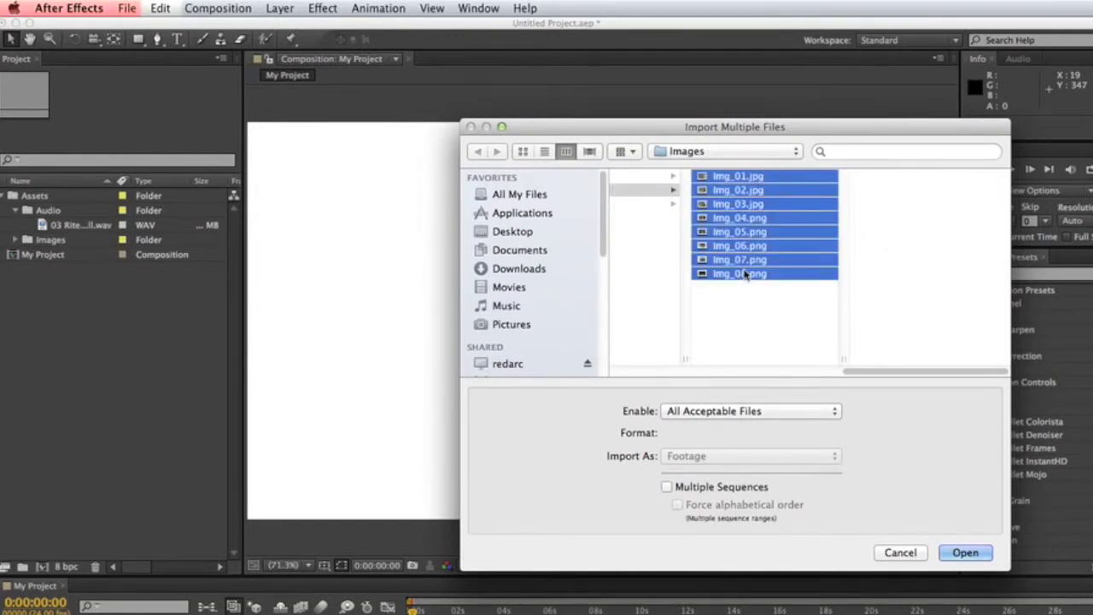
left_click(965, 553)
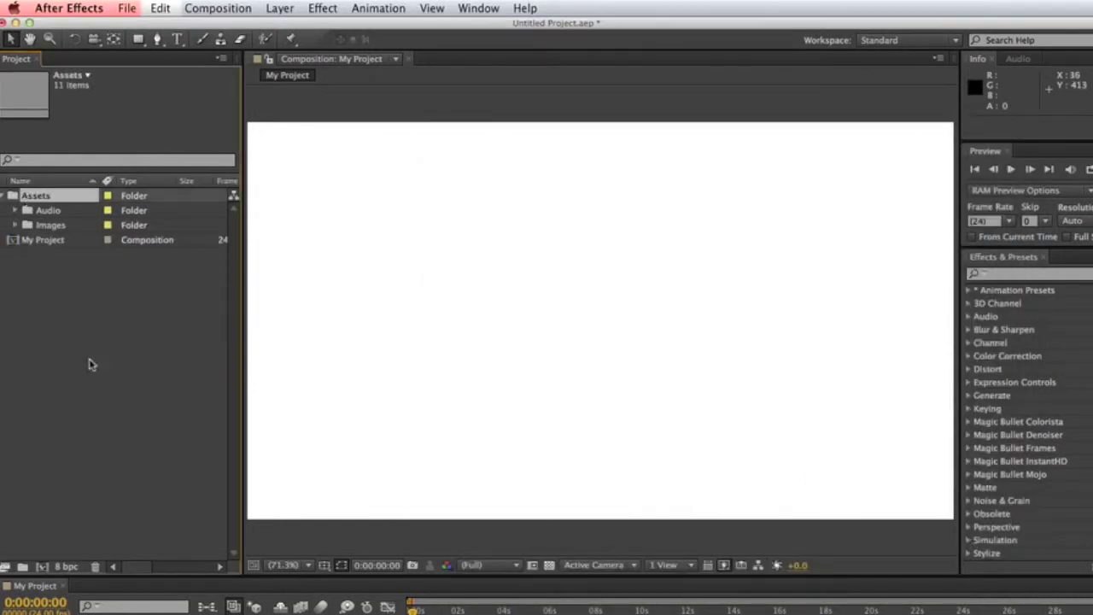
Create a subfolder named Video inside the Assets folder.
left_click(23, 567)
type("Video")
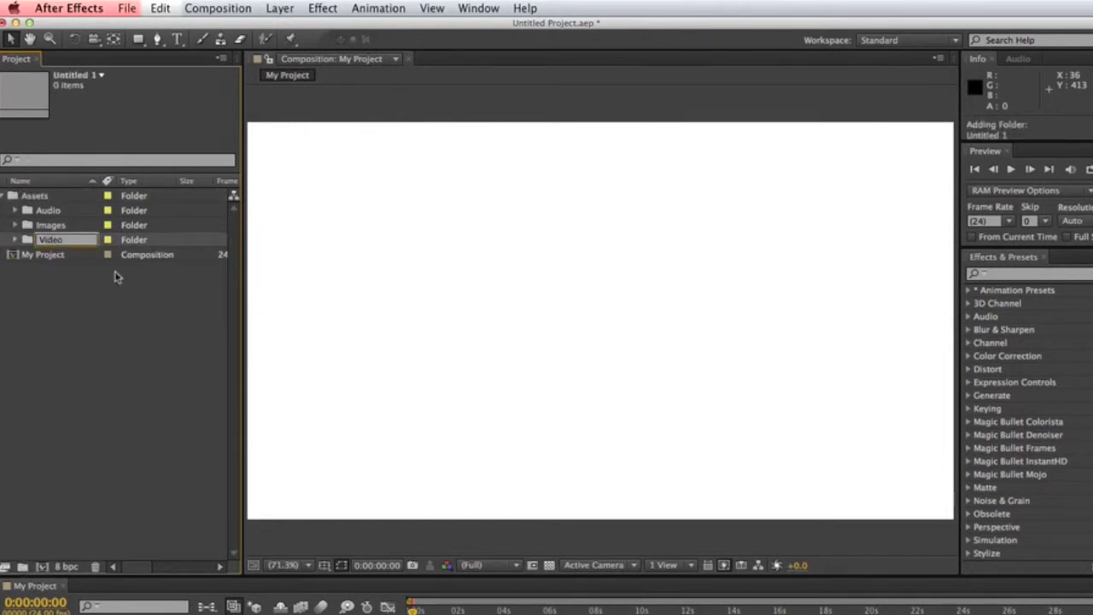
left_click(72, 272)
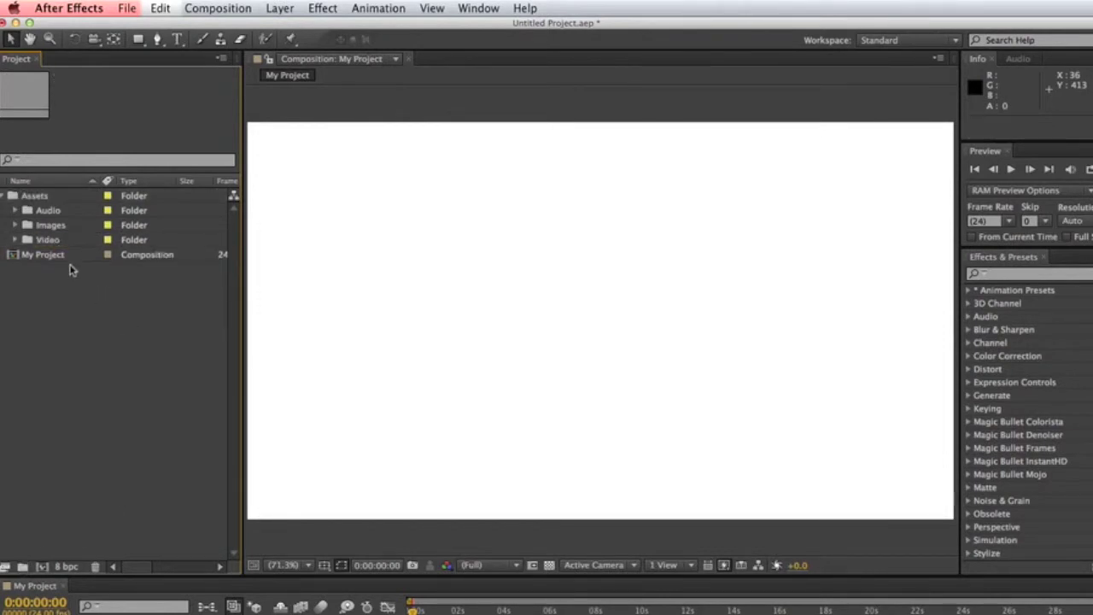
Import 01 interview.mov from the Video folder on disk as footage into the project's Video folder, after comparing the two interview clips.
left_click(51, 241)
left_click(128, 11)
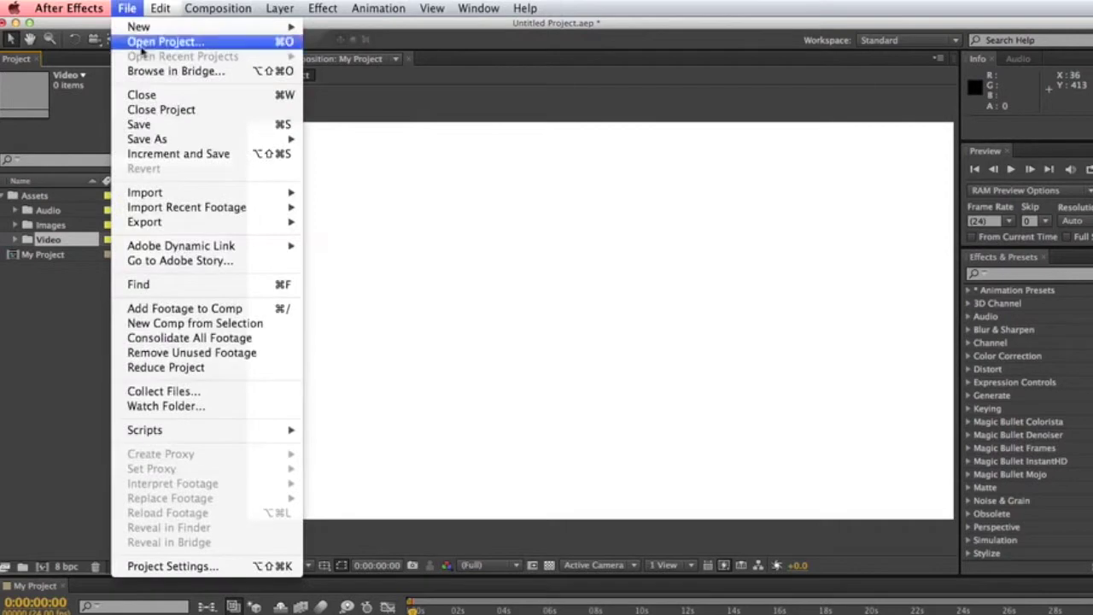
mouse_move(195, 193)
left_click(370, 192)
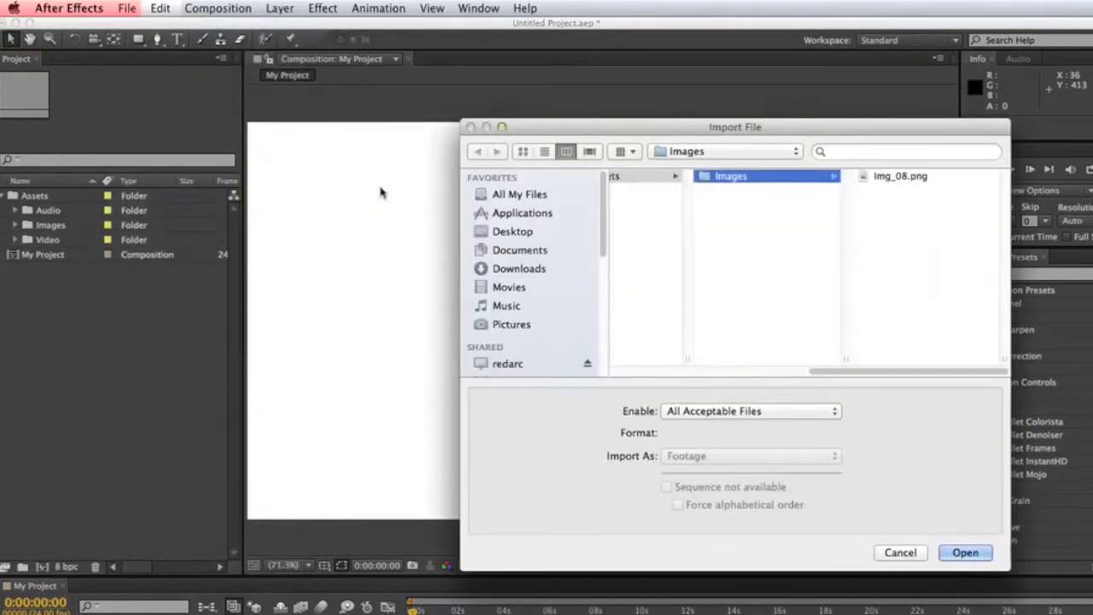
left_click(736, 204)
left_click(880, 178)
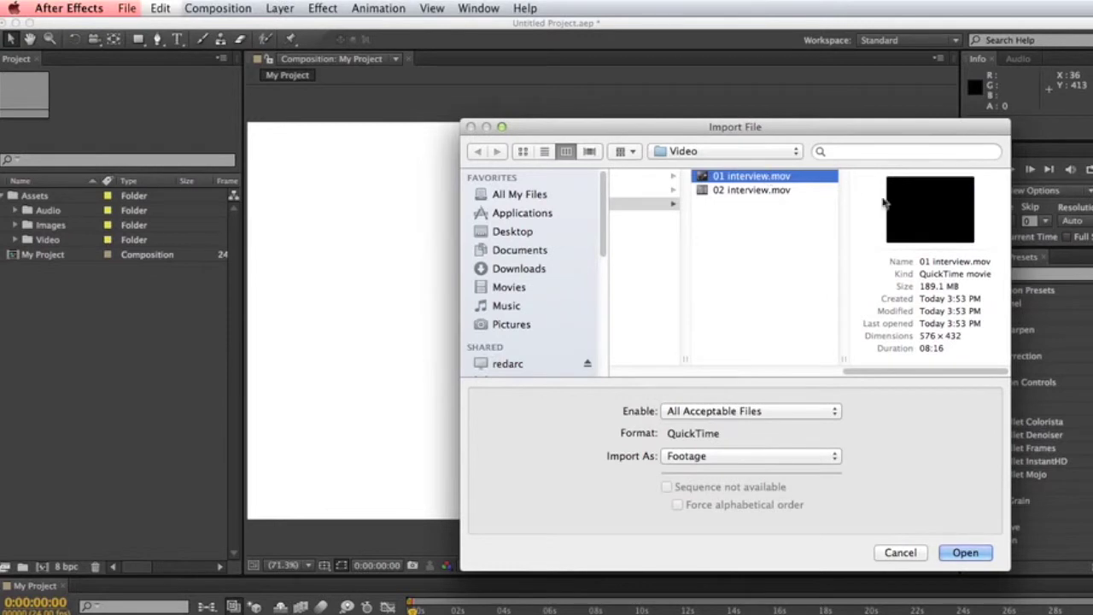
left_click(753, 191)
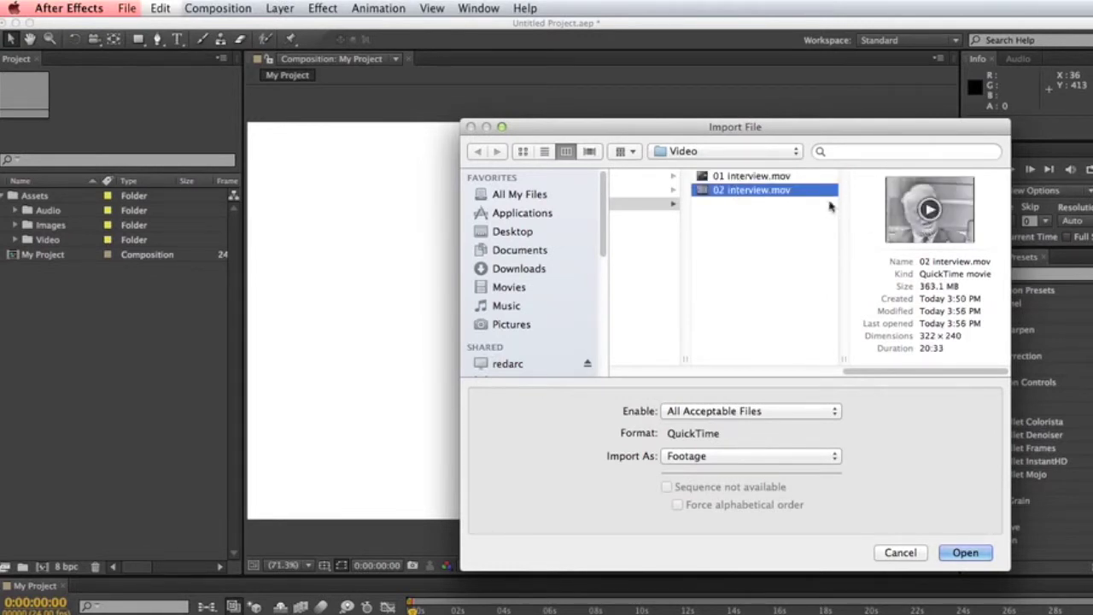
left_click(747, 177)
left_click(746, 183)
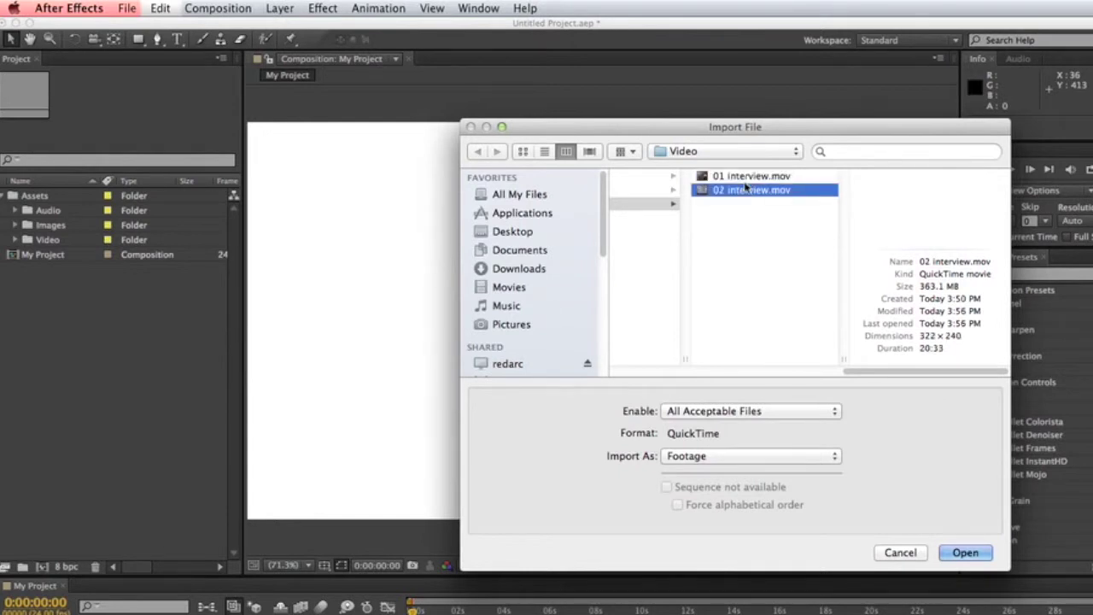
left_click(743, 176)
left_click(966, 553)
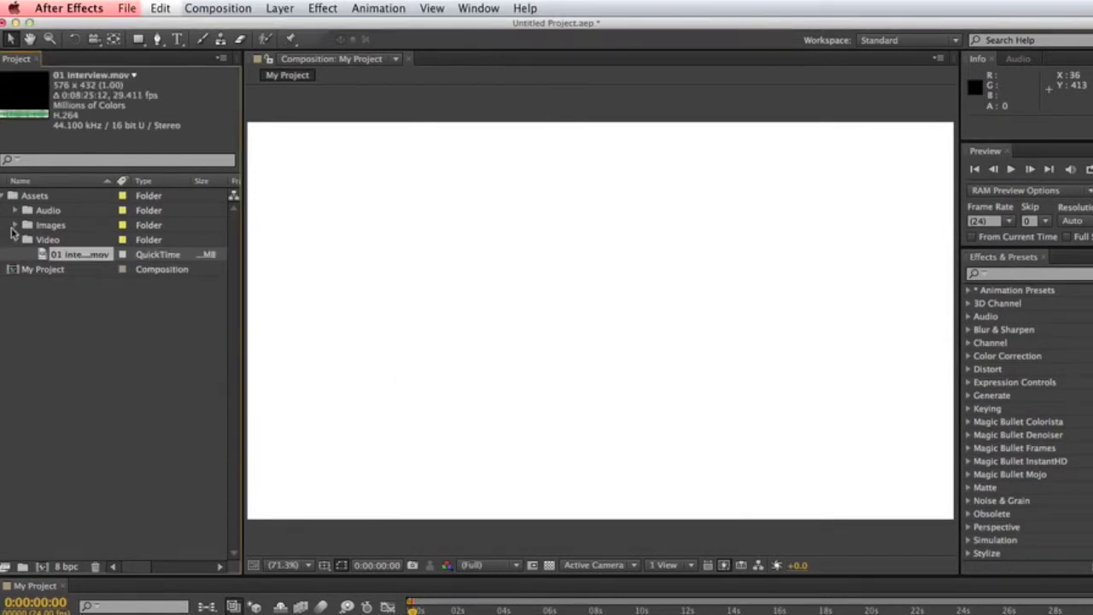
Expand the project's Images and Audio folders to check the imported assets, and select the My Project composition.
left_click(15, 225)
left_click(15, 211)
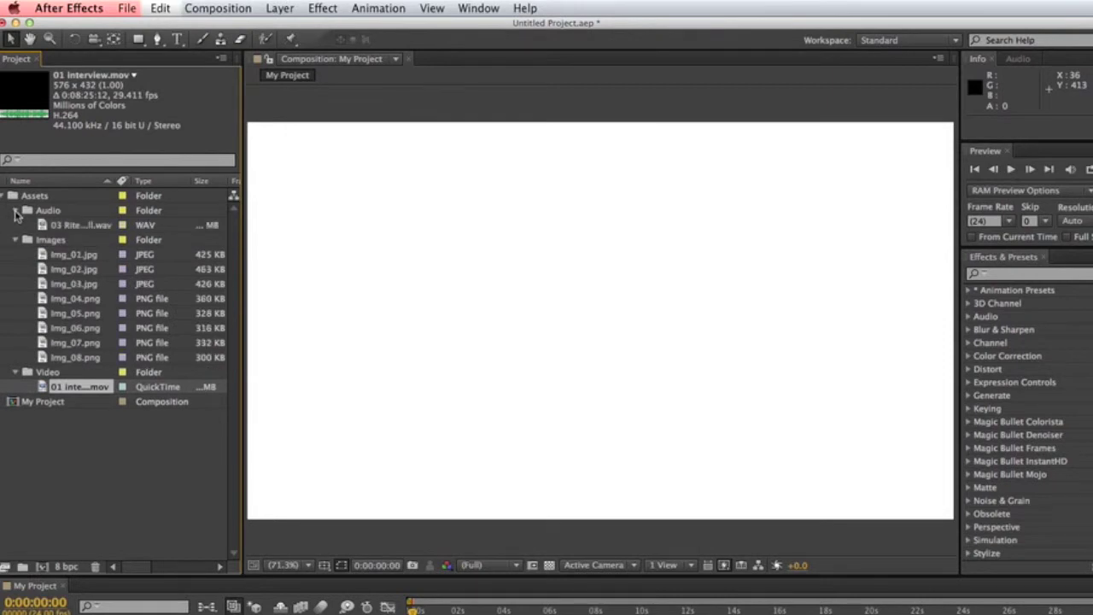
left_click(57, 402)
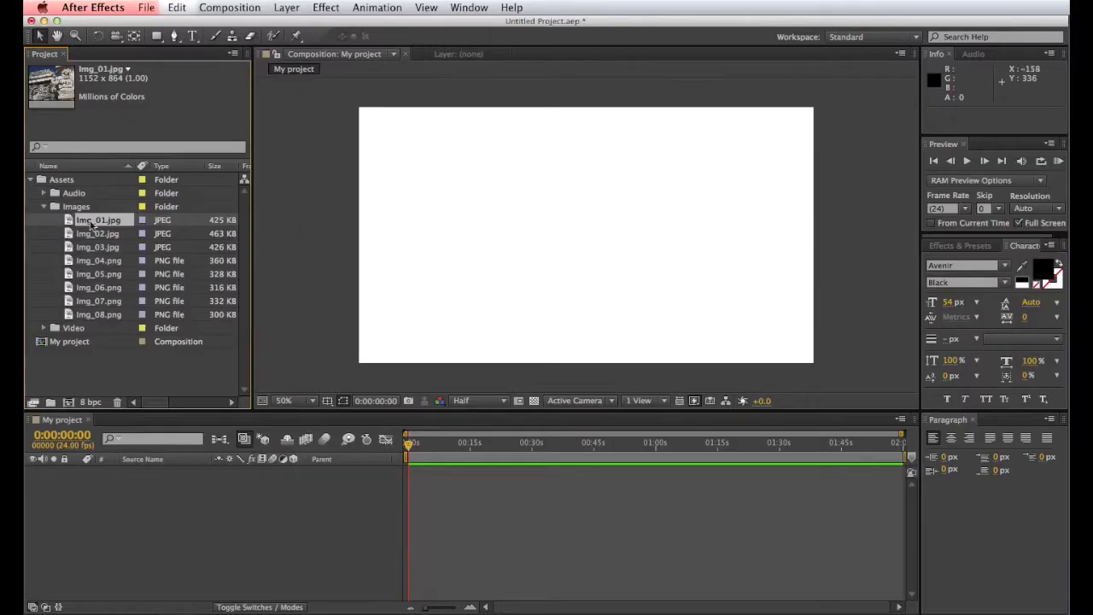
Add Img_01.jpg centred in the composition, with Img_02.jpg and Img_03.jpg stacked as layers beneath it.
left_click_drag(91, 224, 584, 237)
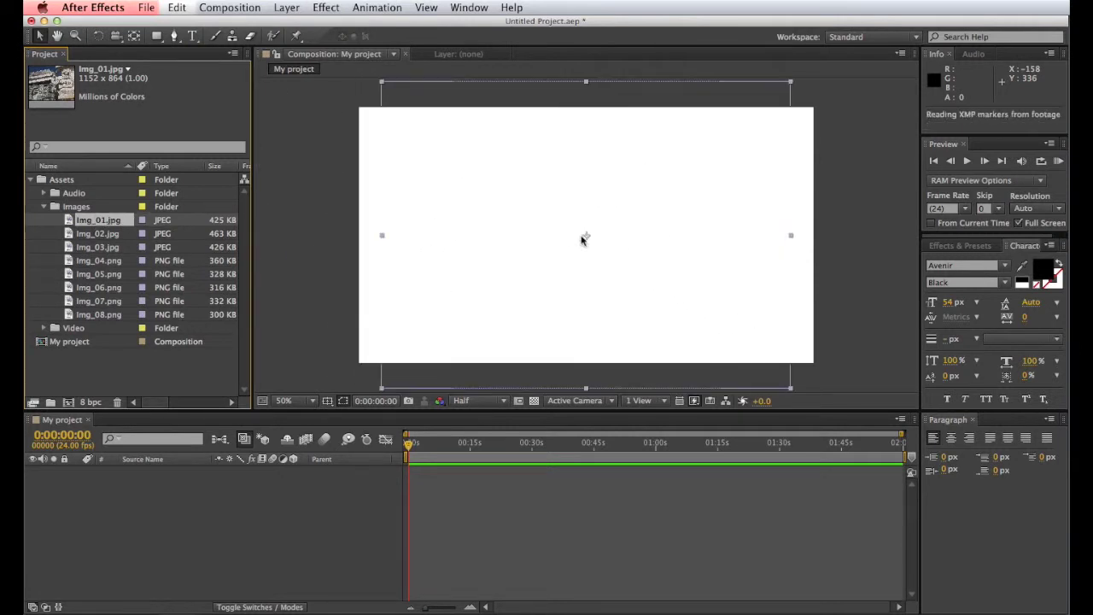
left_click(92, 233)
left_click_drag(92, 233, 159, 508)
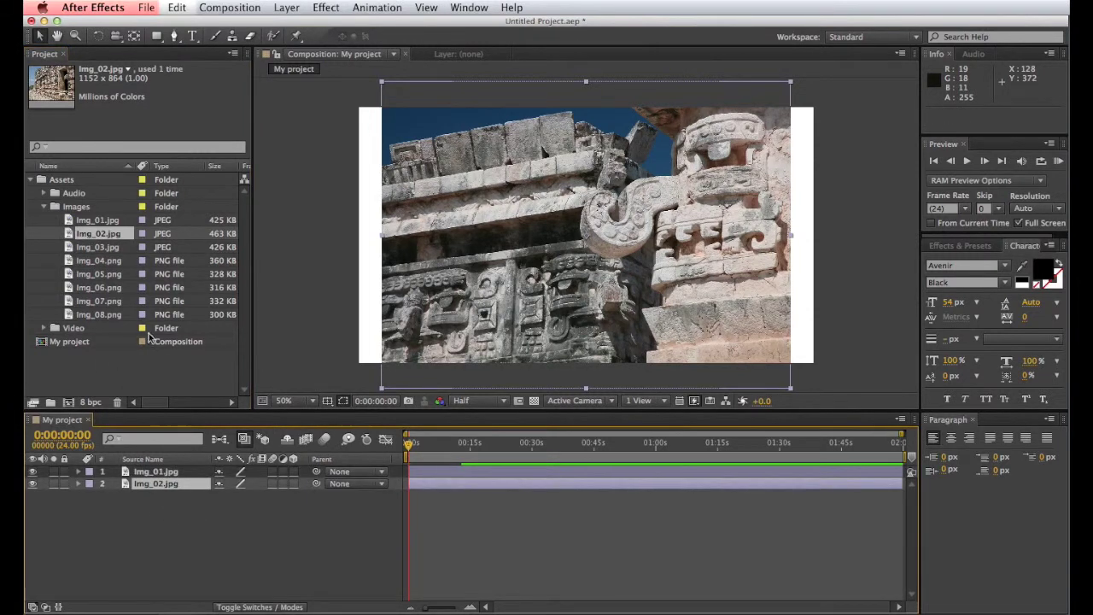
left_click(85, 247)
left_click_drag(80, 248, 147, 504)
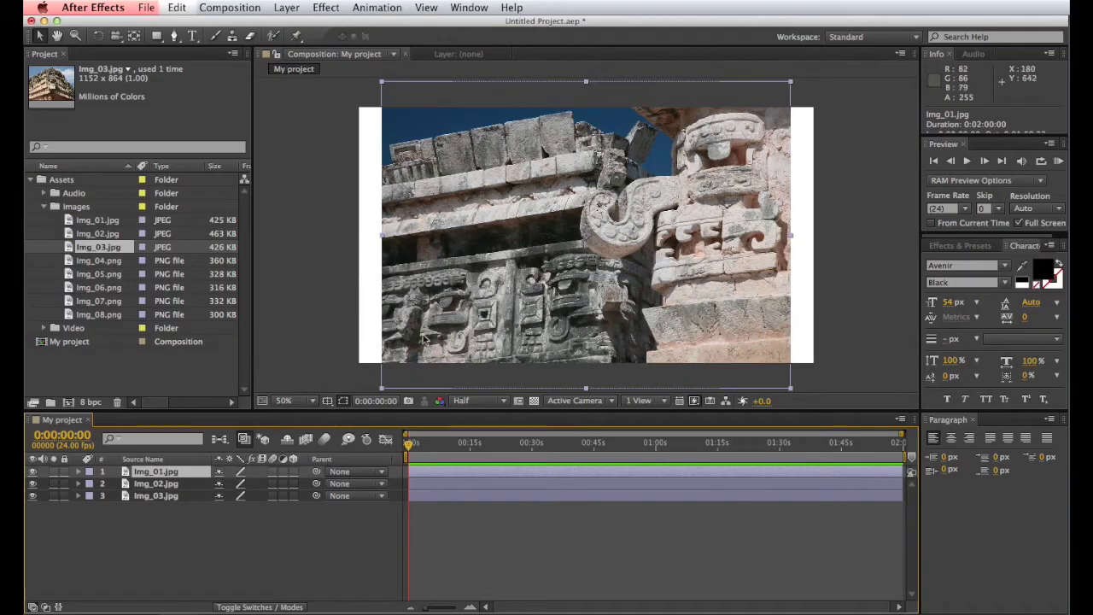
View the composition at 100%, Fit up to 100% and 50% magnification, and pan the view slightly with the Hand tool.
left_click(309, 402)
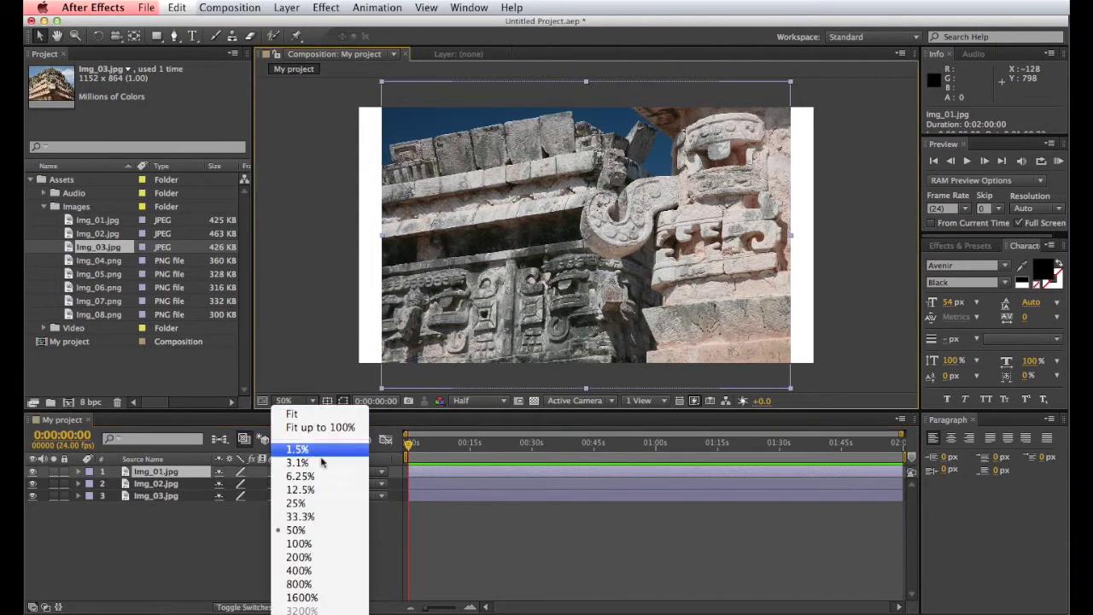
left_click(342, 544)
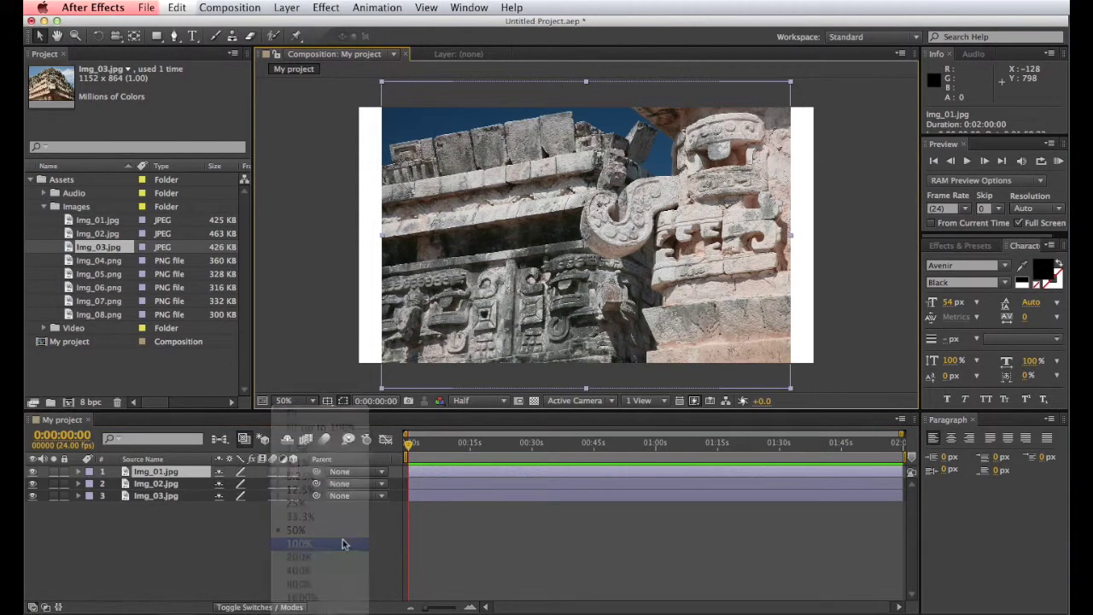
left_click(311, 401)
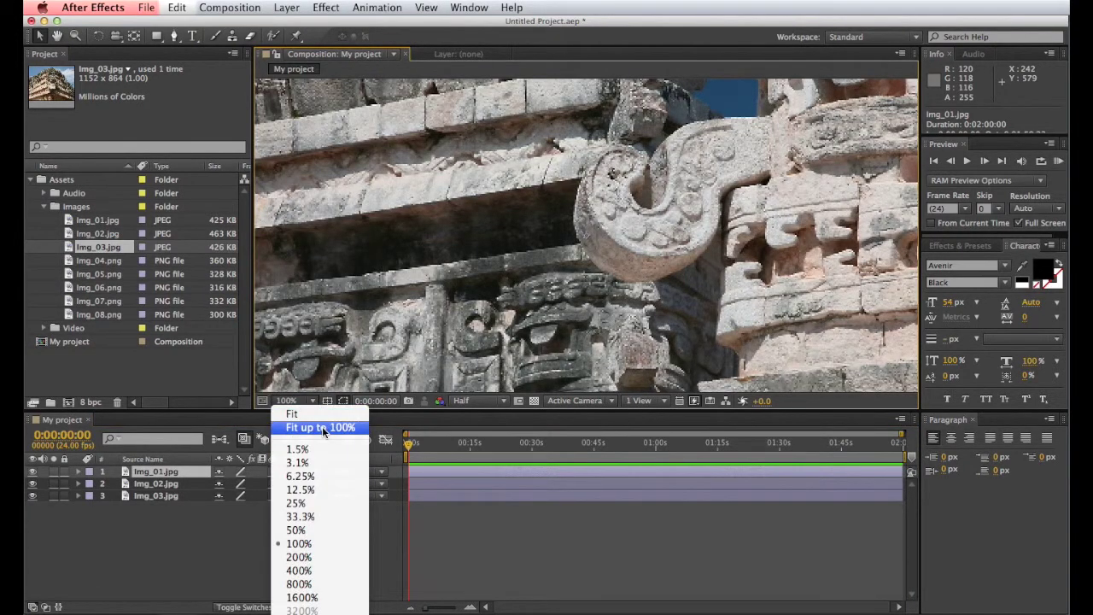
left_click(322, 427)
left_click(312, 401)
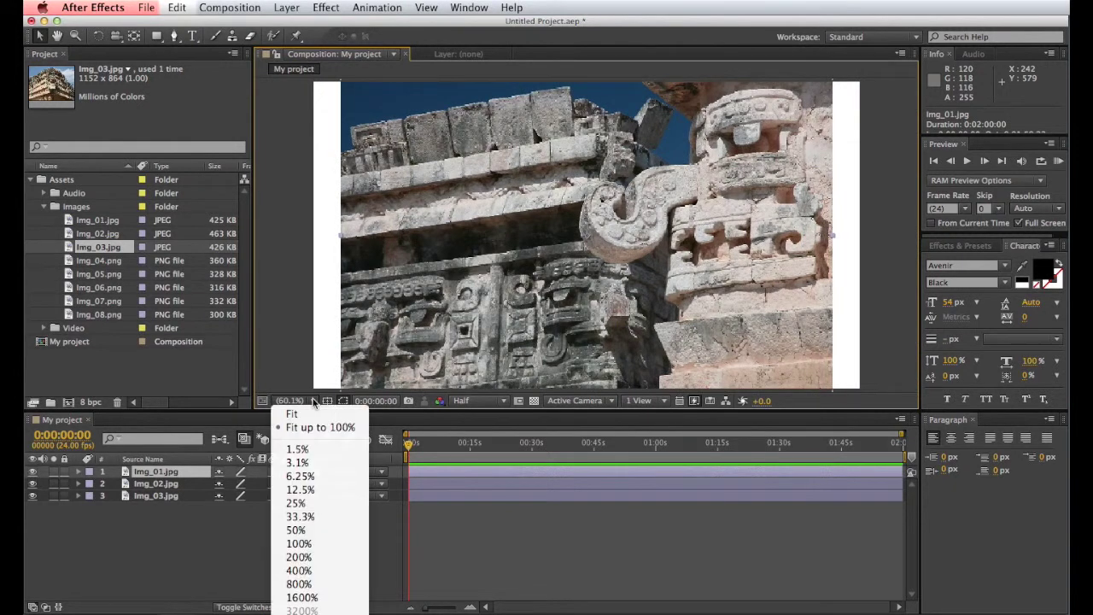
left_click(339, 532)
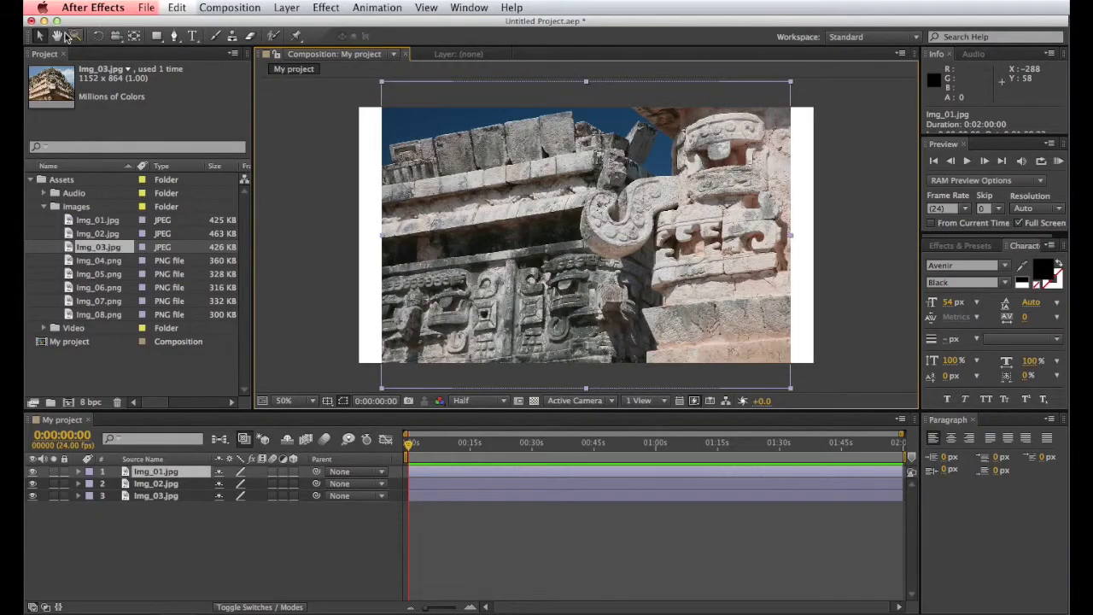
left_click(56, 36)
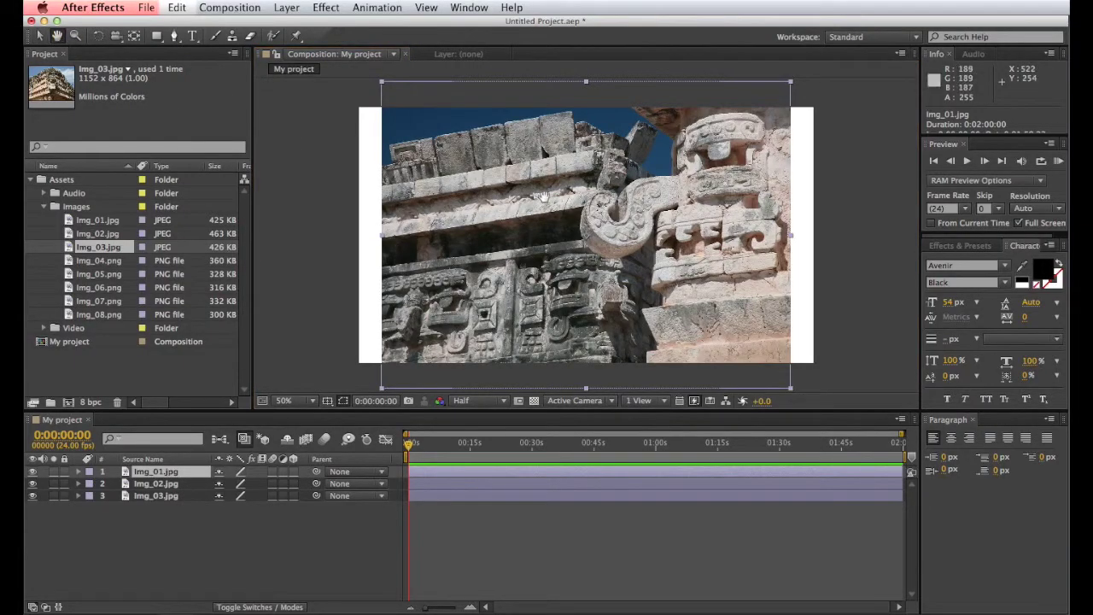
mouse_move(543, 198)
left_mouse_down()
mouse_move(602, 205)
mouse_move(617, 184)
mouse_move(543, 173)
mouse_move(550, 189)
left_mouse_up()
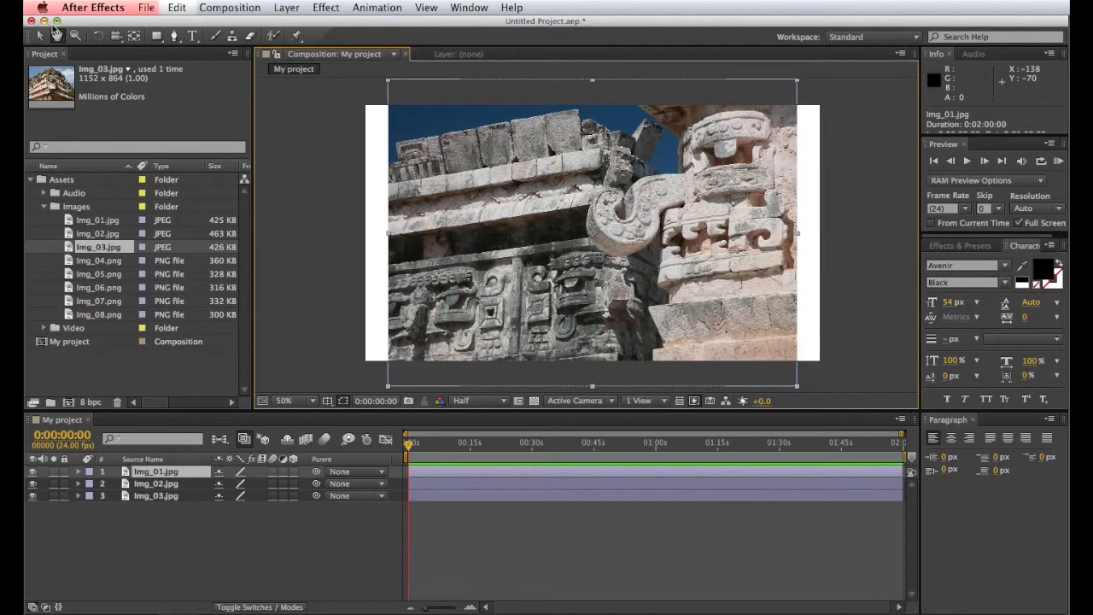
Scale the Img_01.jpg layer up to 112% so it fills the frame width, and hide that layer.
left_click(40, 37)
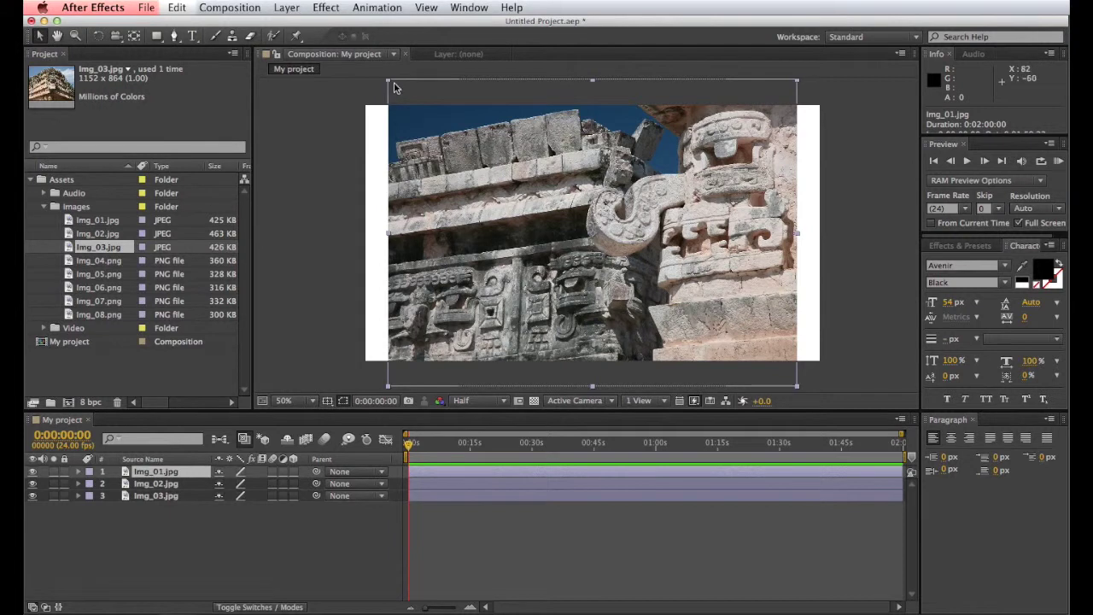
left_click_drag(389, 82, 355, 62)
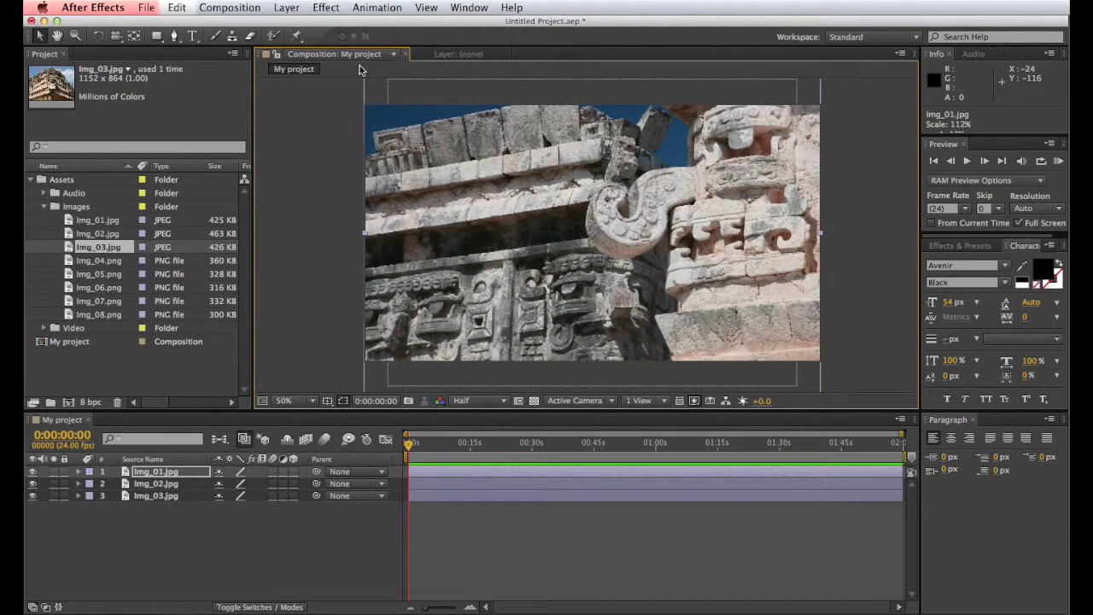
left_click(34, 473)
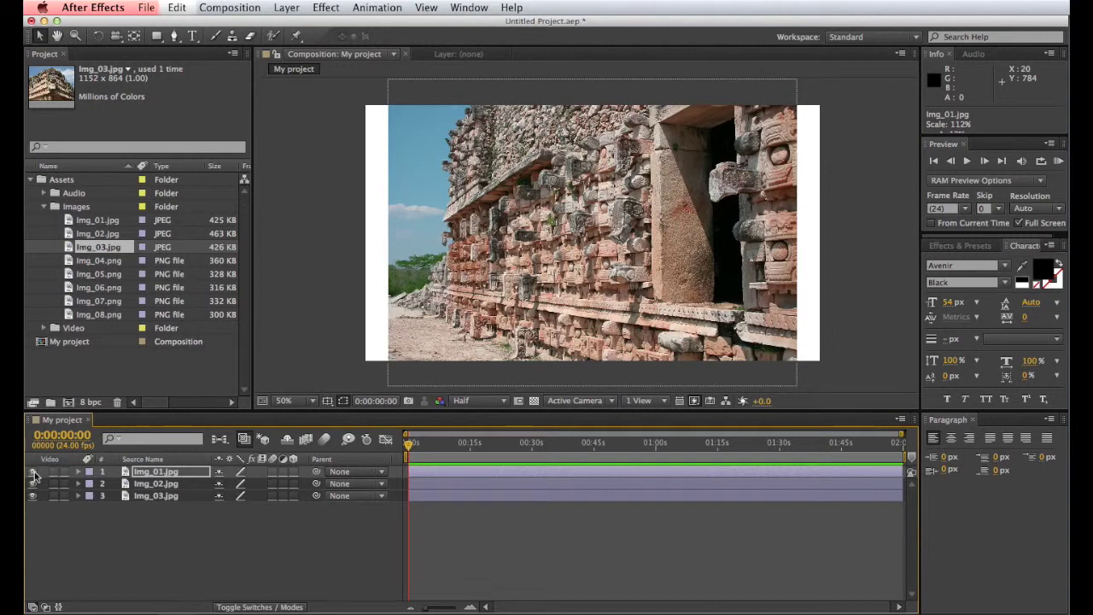
left_click(33, 474)
left_click(33, 473)
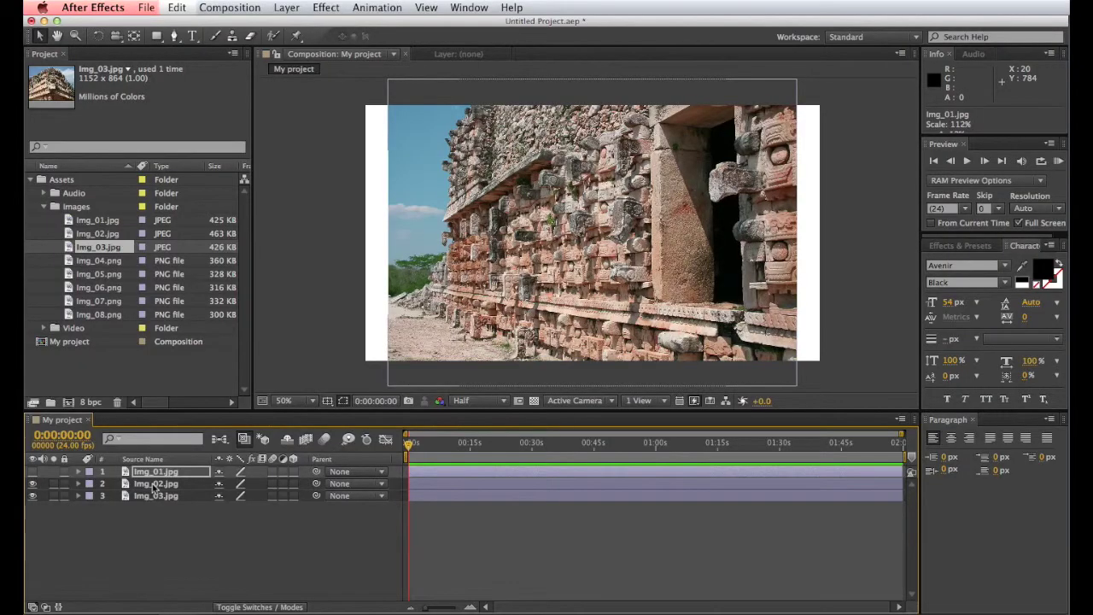
Set the Img_02.jpg layer's Scale to 111% and its Position to 640, 473 in its Transform properties.
left_click(155, 485)
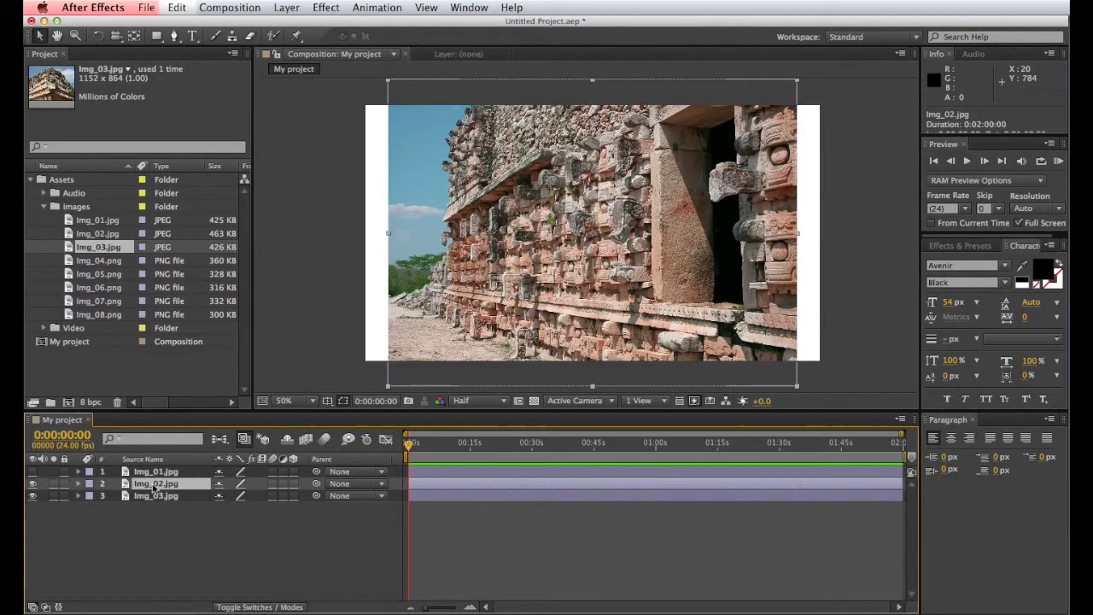
left_click(77, 483)
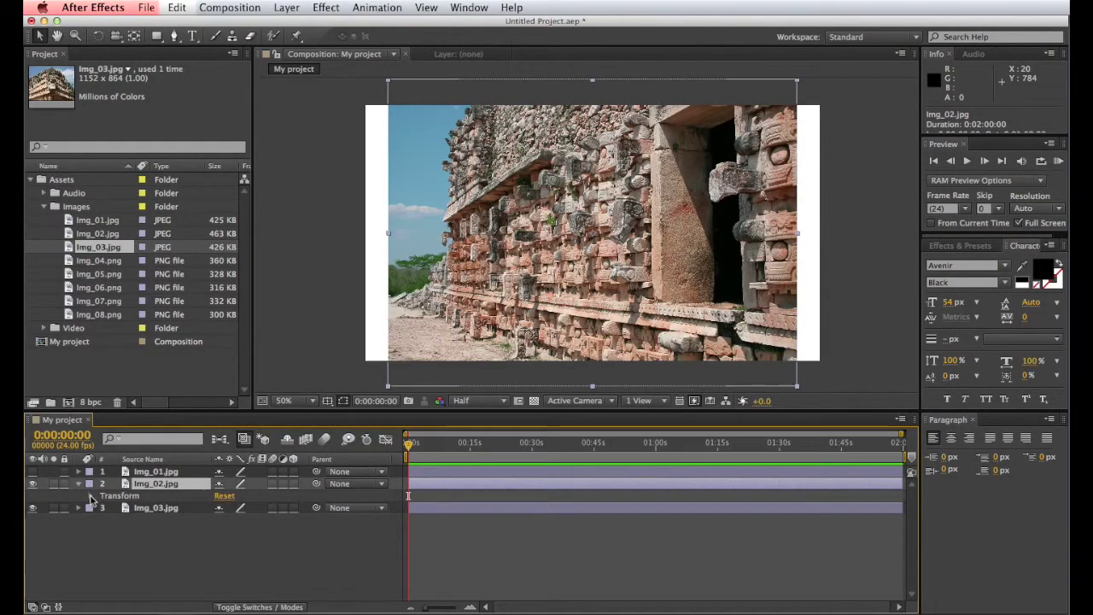
left_click(92, 496)
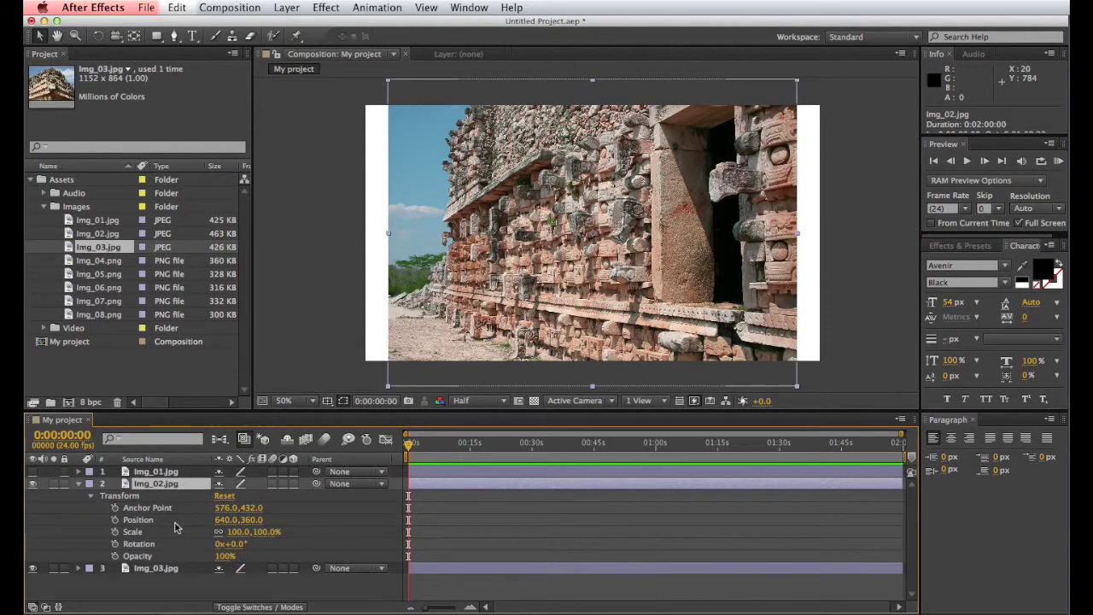
left_click_drag(233, 532, 246, 531)
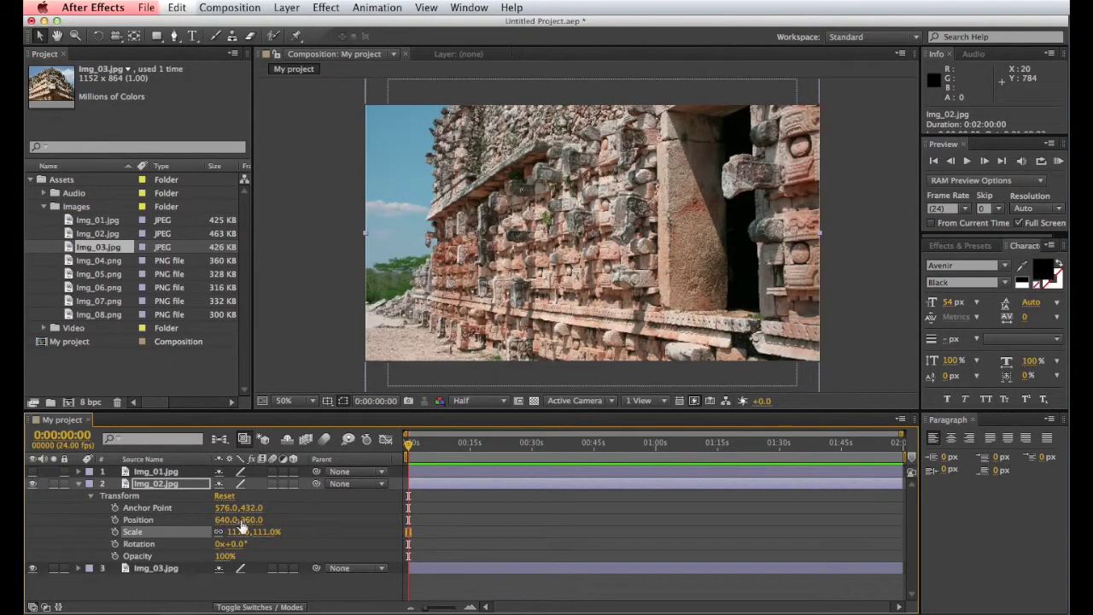
left_click_drag(253, 519, 332, 520)
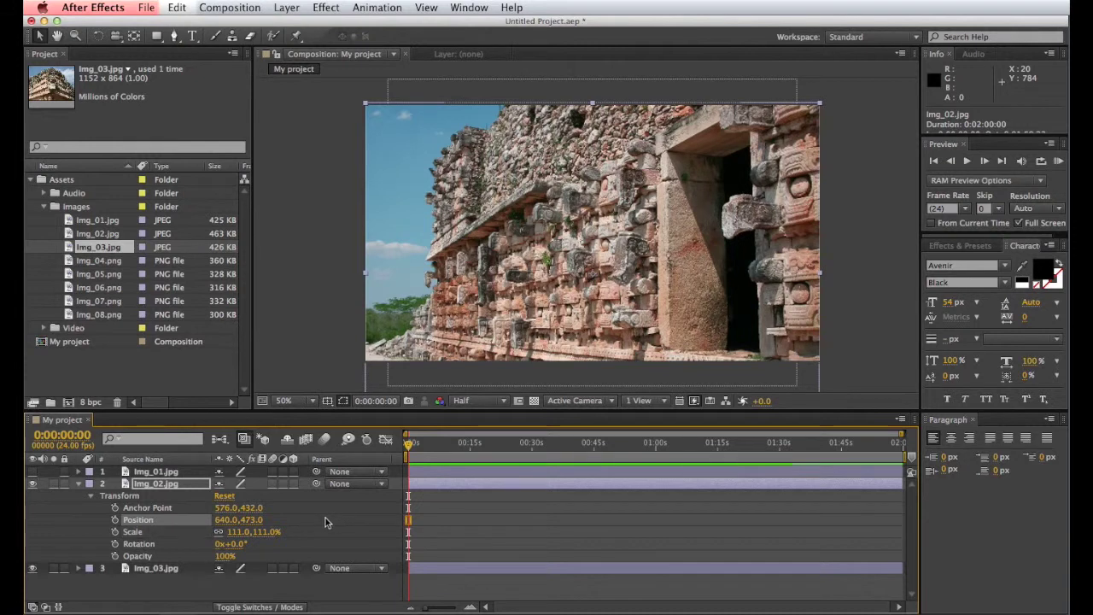
Try out Rotation values and 35% Opacity on the Img_02.jpg layer, and return them to 0° and 100%.
mouse_move(237, 545)
left_mouse_down()
mouse_move(264, 543)
mouse_move(222, 543)
mouse_move(232, 544)
left_mouse_up()
left_click(232, 543)
type("0")
key("Return")
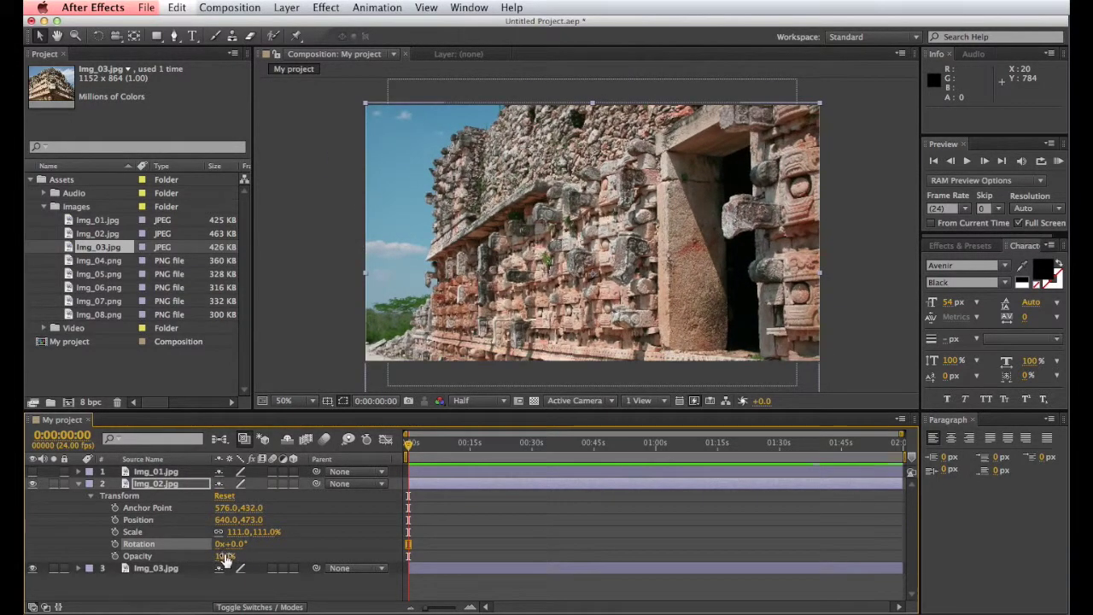
left_click(225, 556)
type("35")
key("Return")
left_click_drag(215, 555, 258, 549)
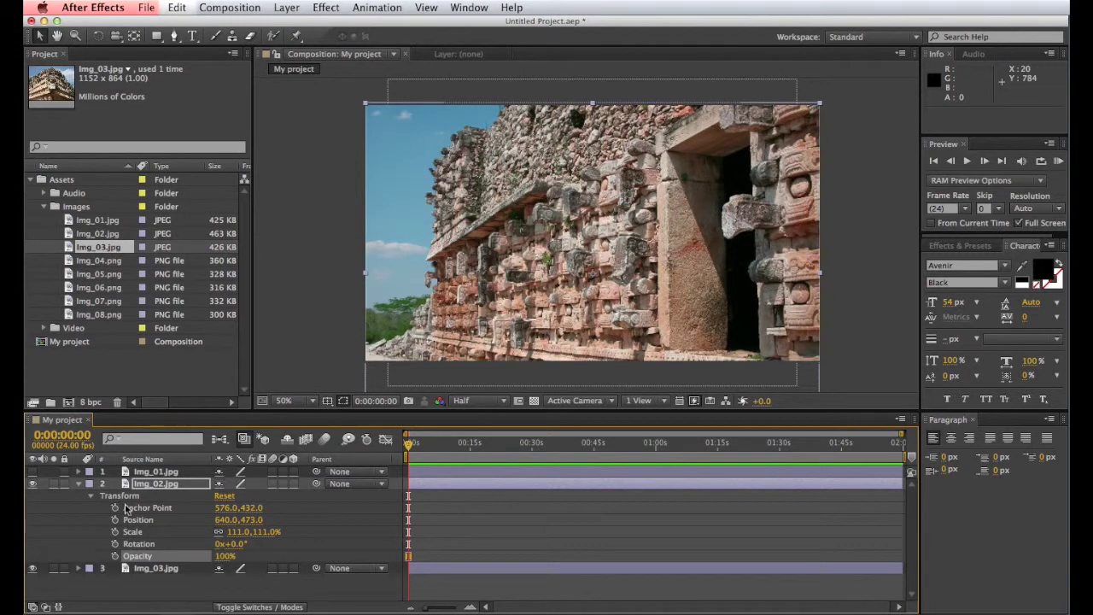
Hide the Img_02.jpg layer and scale the Img_03.jpg layer up to 115% in its Transform properties.
left_click(33, 483)
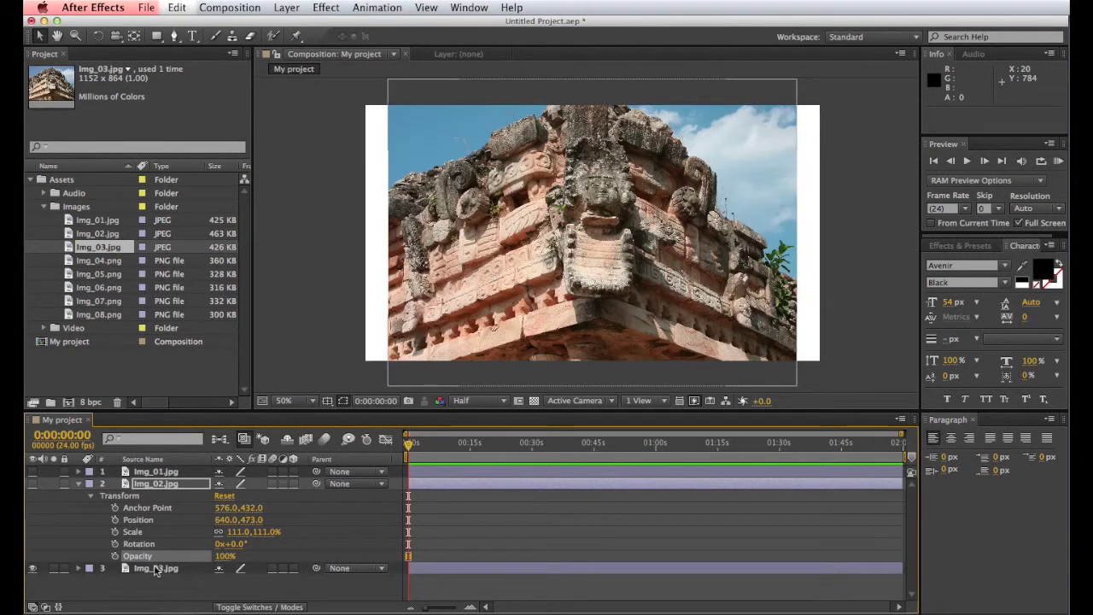
left_click(156, 568)
left_click(78, 568)
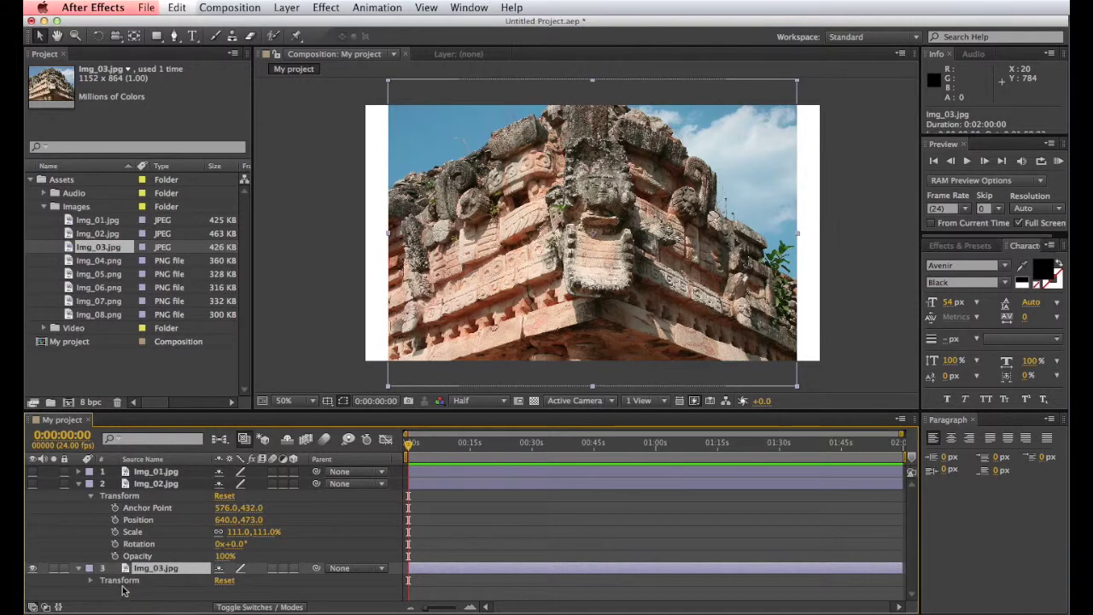
left_click(92, 581)
scroll(213, 547, "down", 2)
left_click_drag(244, 582, 237, 582)
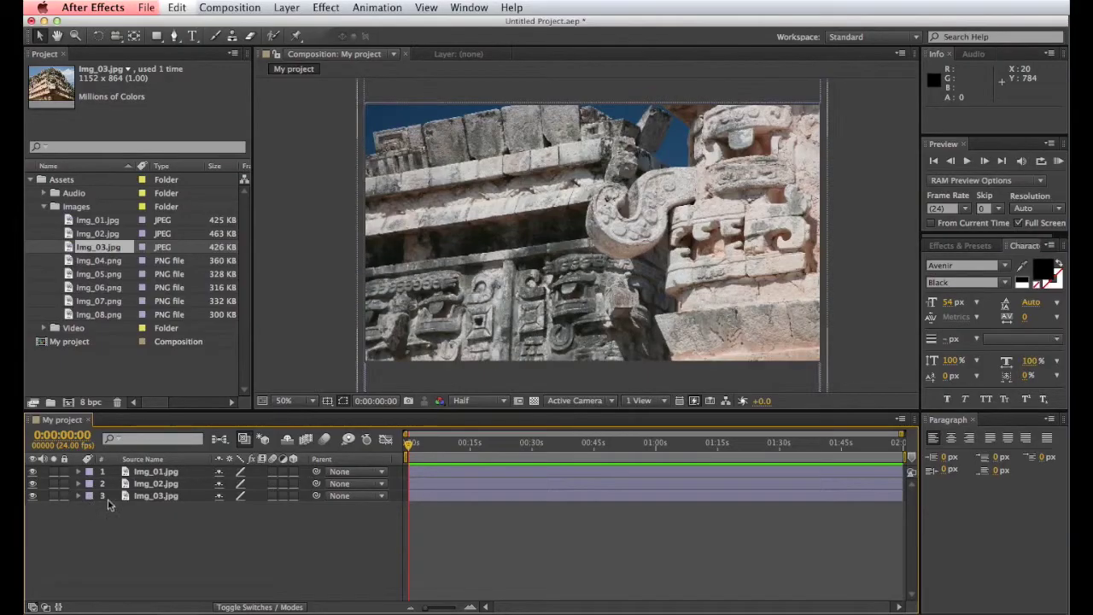
Reorder the layer stack so Img_02.jpg is first, Img_01.jpg second and Img_03.jpg third.
left_click_drag(139, 485, 139, 472)
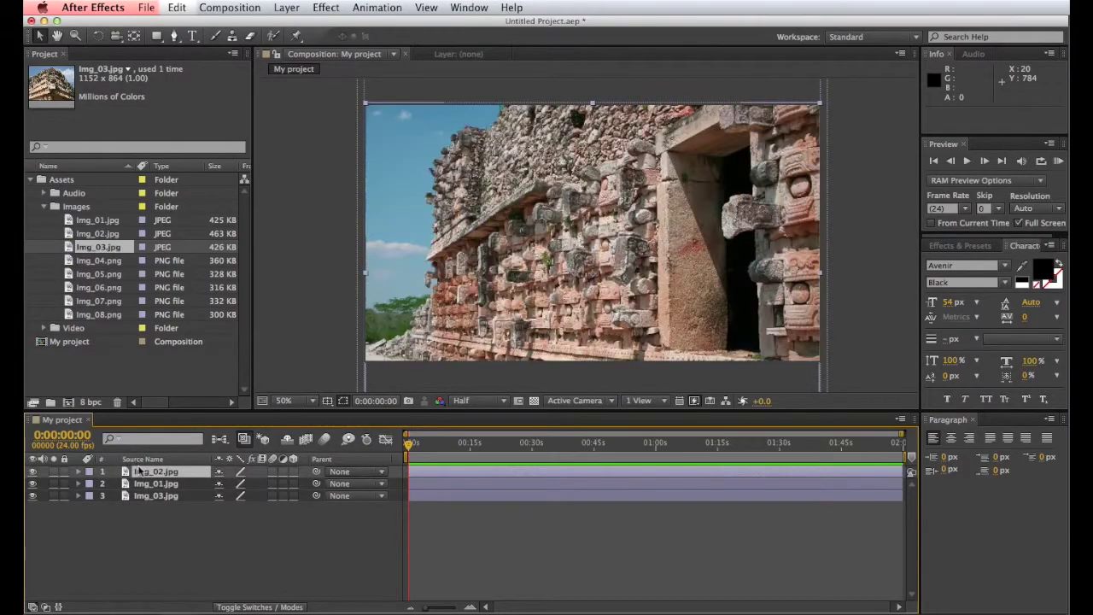
left_click(141, 495)
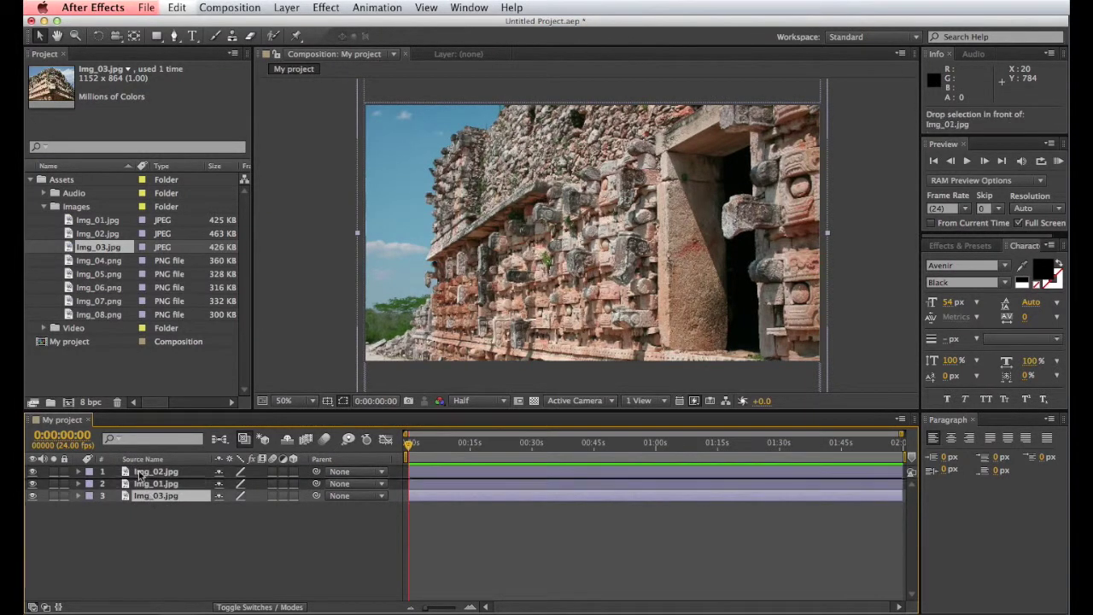
left_click_drag(141, 496, 144, 485)
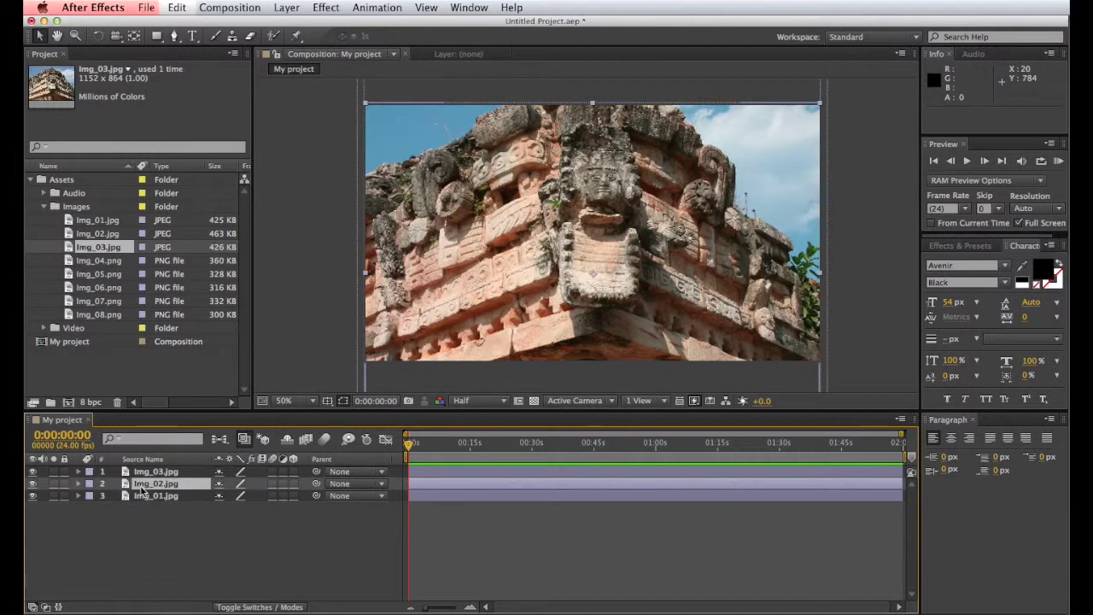
left_click(145, 497)
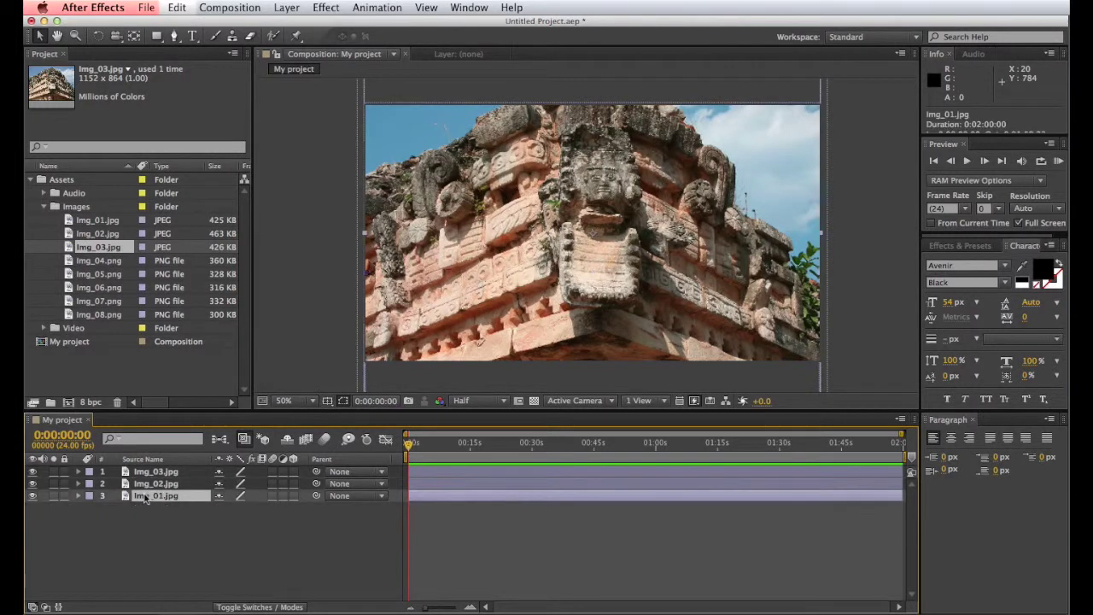
left_click_drag(145, 471, 145, 488)
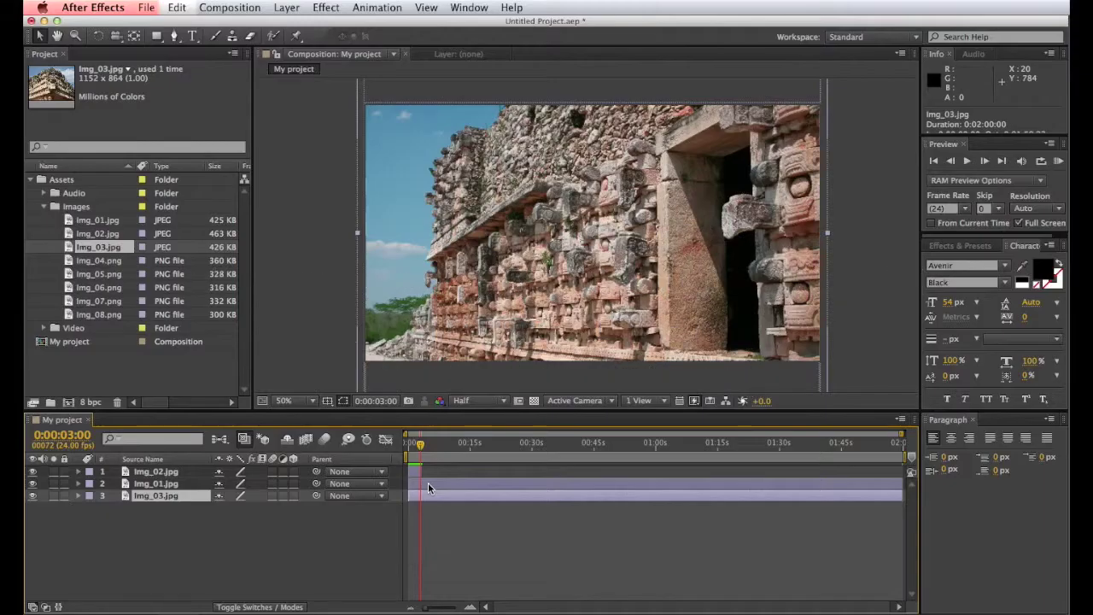
Make the Img_01.jpg layer start at 0:00:03:00 and trim its end at 0:00:06:00.
left_click(428, 487)
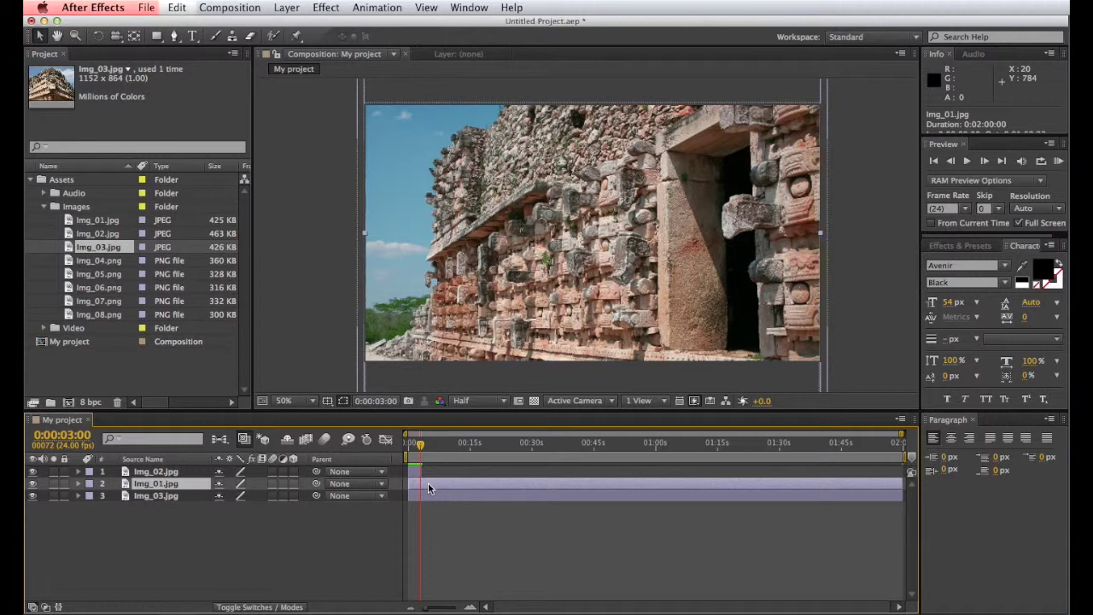
key("bracketleft")
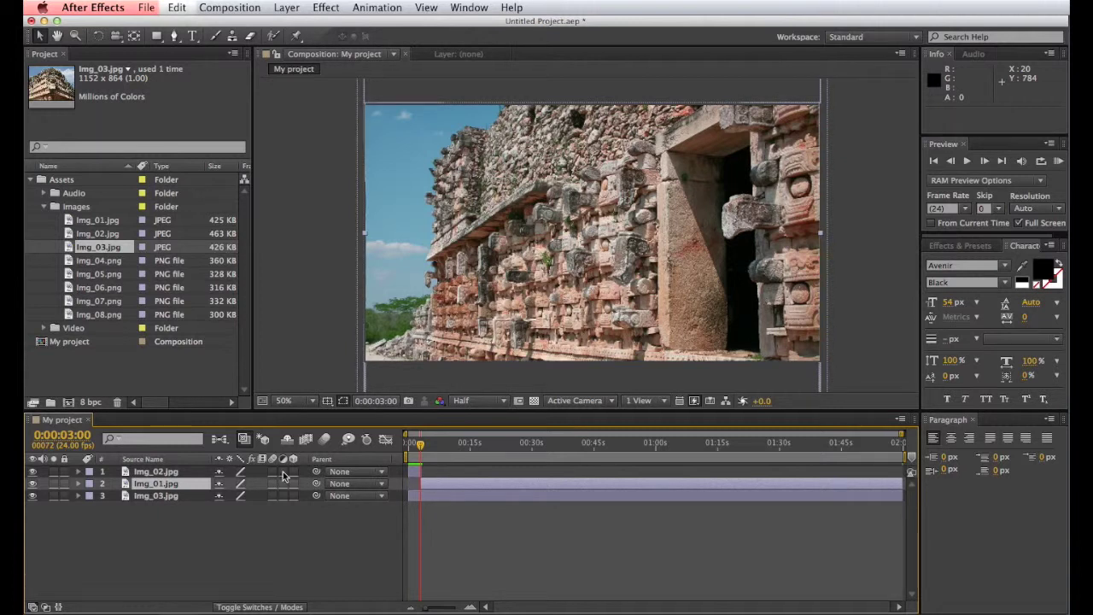
left_click_drag(420, 444, 434, 448)
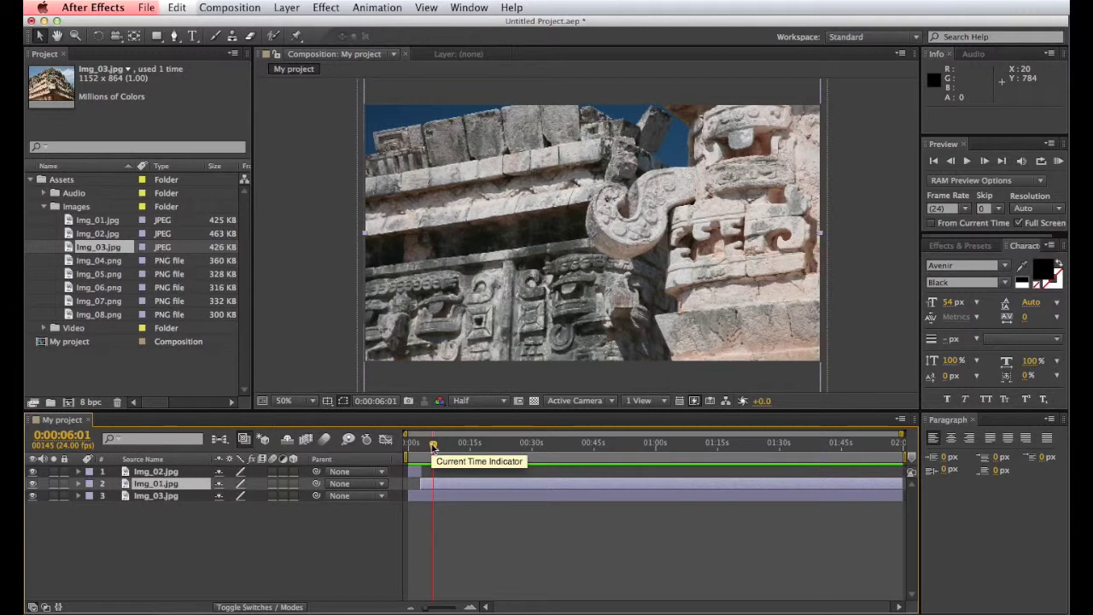
left_click(433, 446)
key("alt+bracketright")
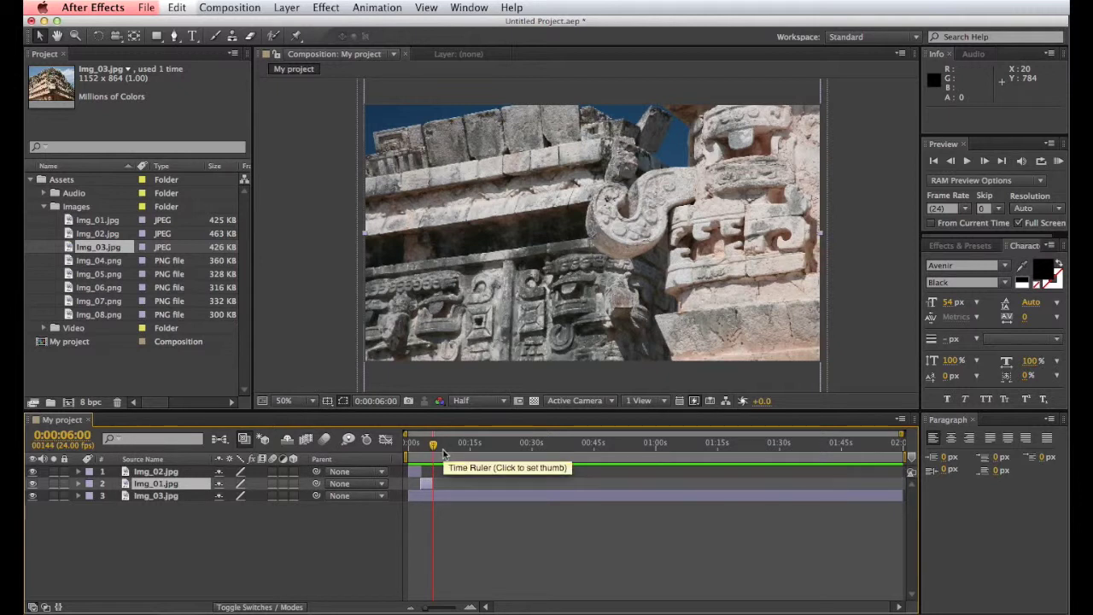
Trim the Img_03.jpg layer to start at 0:00:06:00 and end at the 9-second mark.
key("ctrl+Down")
key("alt+bracketleft")
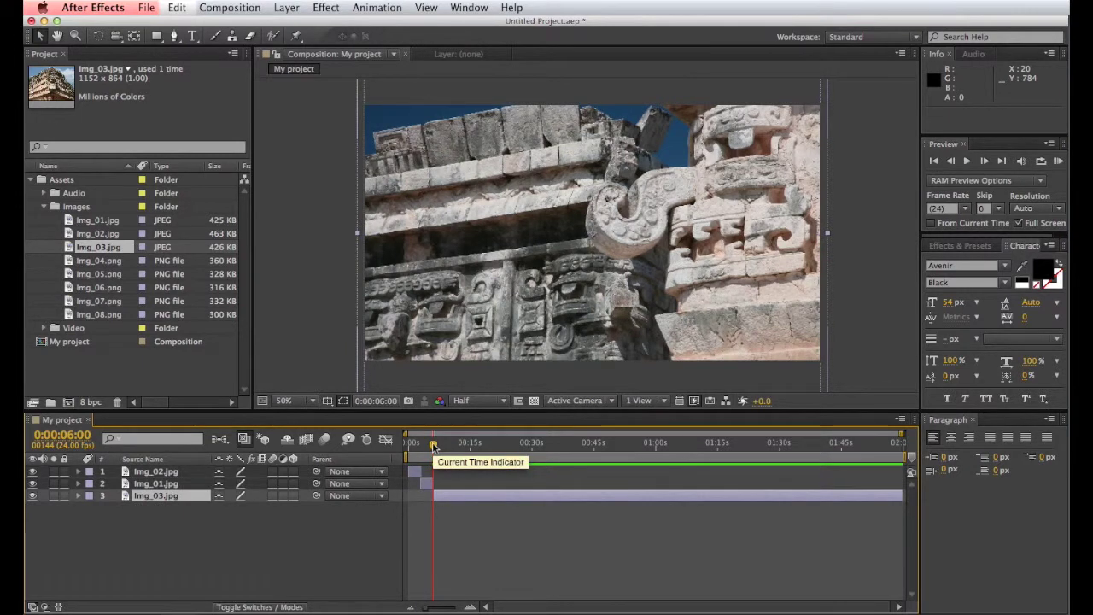
left_click(61, 435)
left_click(68, 435)
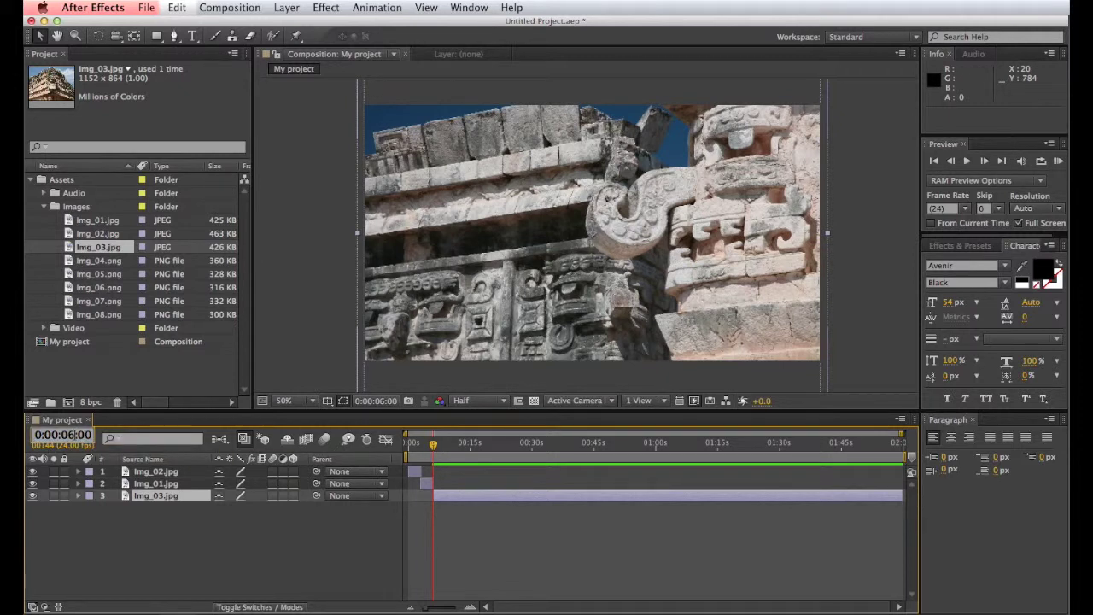
type("9")
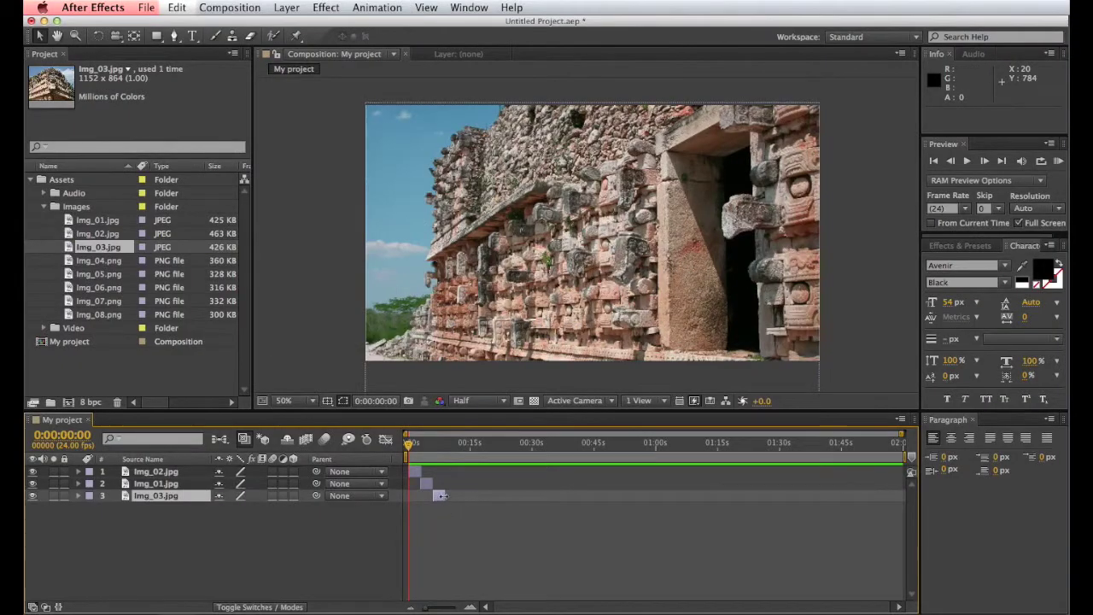
Extend the ends of the three image layers so they overlap: Img_02.jpg to about 4:16, Img_01.jpg about 4:22 long, Img_03.jpg about 6:12 long.
left_click_drag(441, 495, 435, 471)
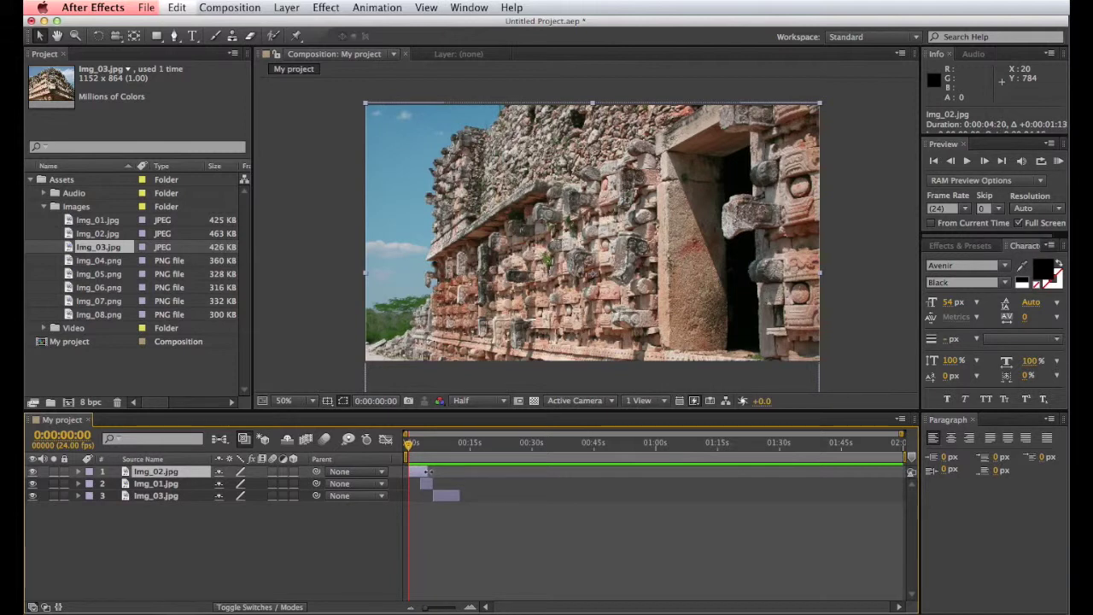
left_click_drag(433, 484, 441, 484)
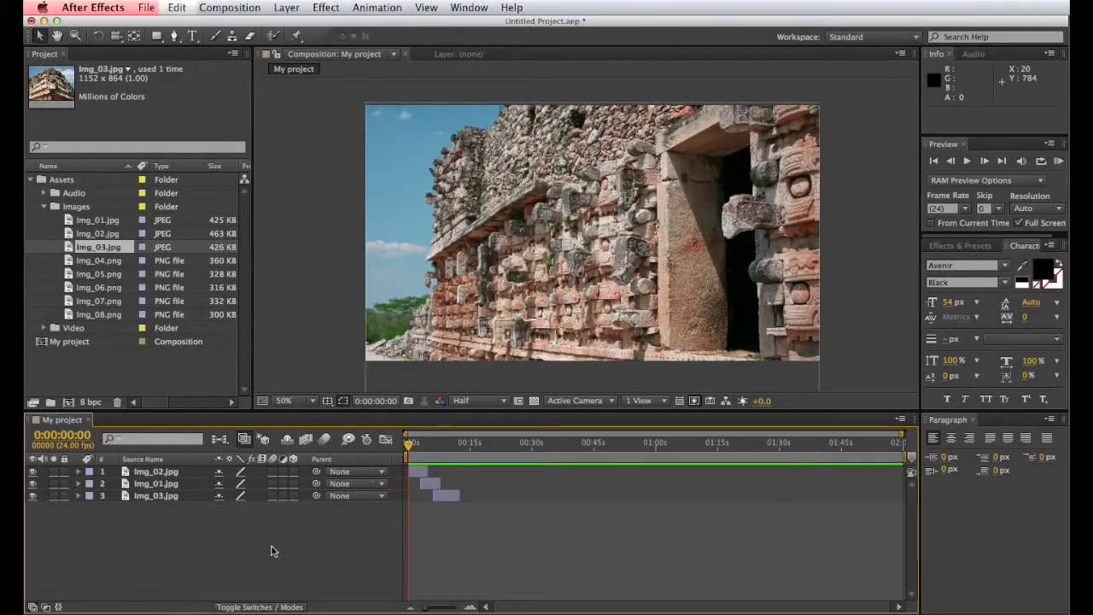
Duplicate the Img_03.jpg layer and the Img_01.jpg layer.
left_click(140, 496)
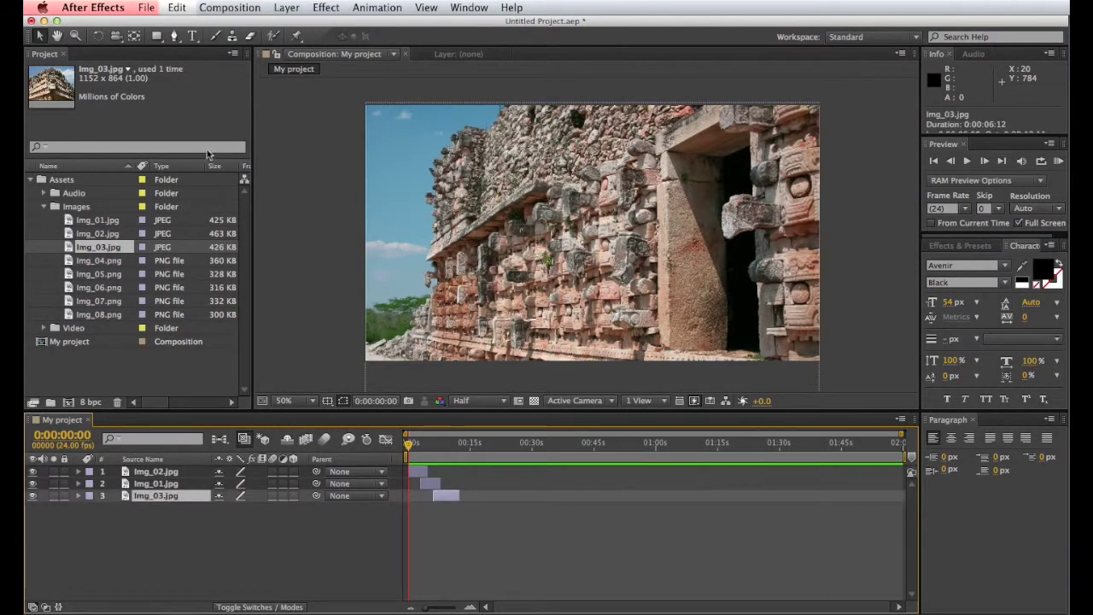
left_click(181, 9)
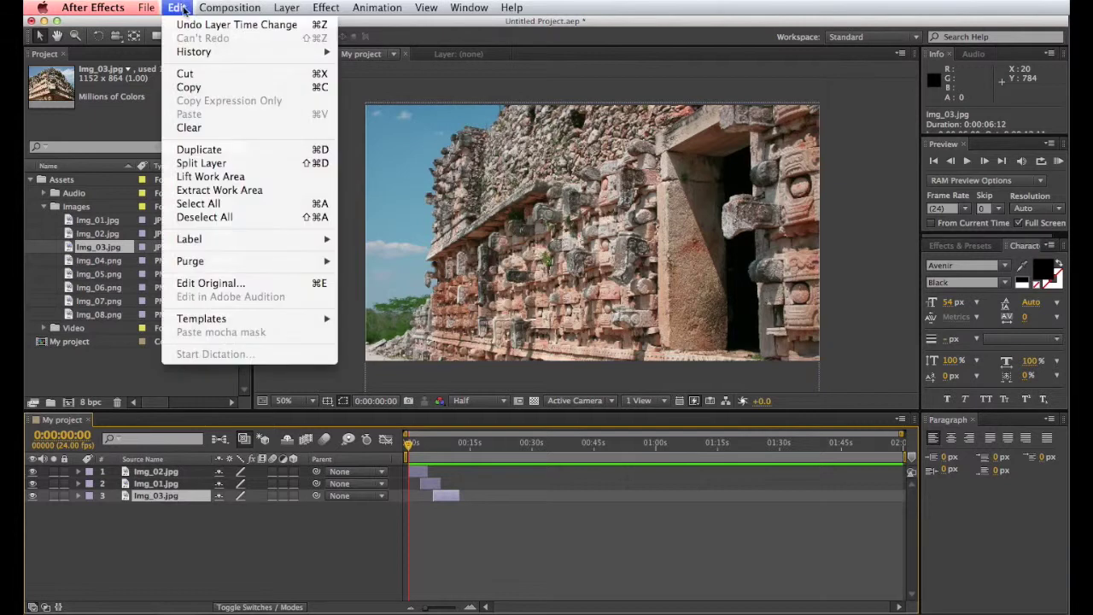
left_click(243, 152)
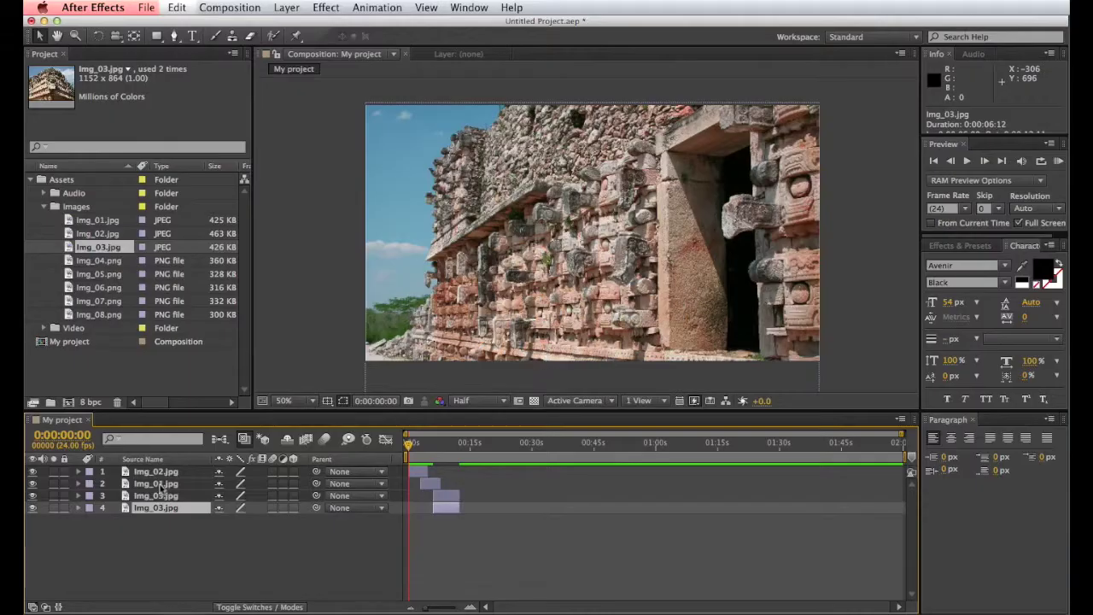
left_click(159, 484)
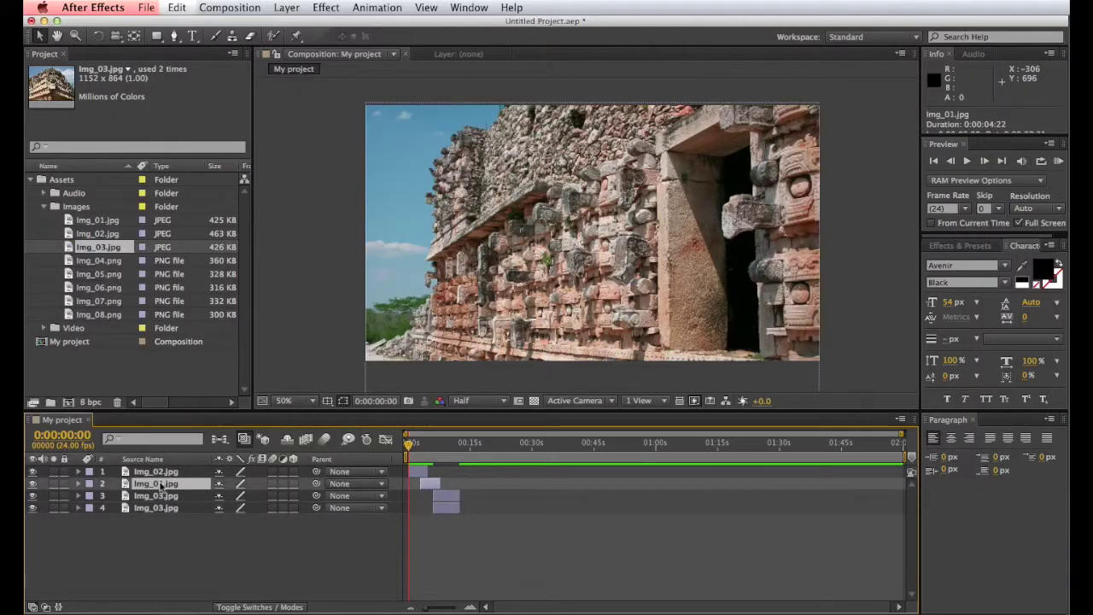
key("super+d")
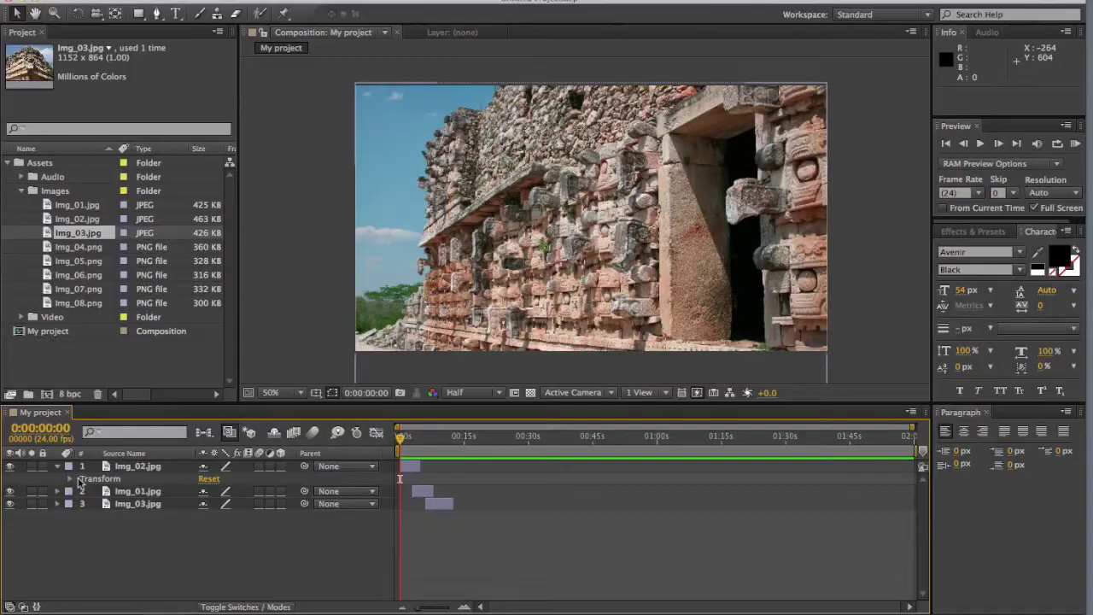
Keyframe the Img_02.jpg layer's Position from 640, 473 at 0:00:00:00 to 640, 331 at 0:00:04:16.
left_click(72, 479)
left_click(95, 504)
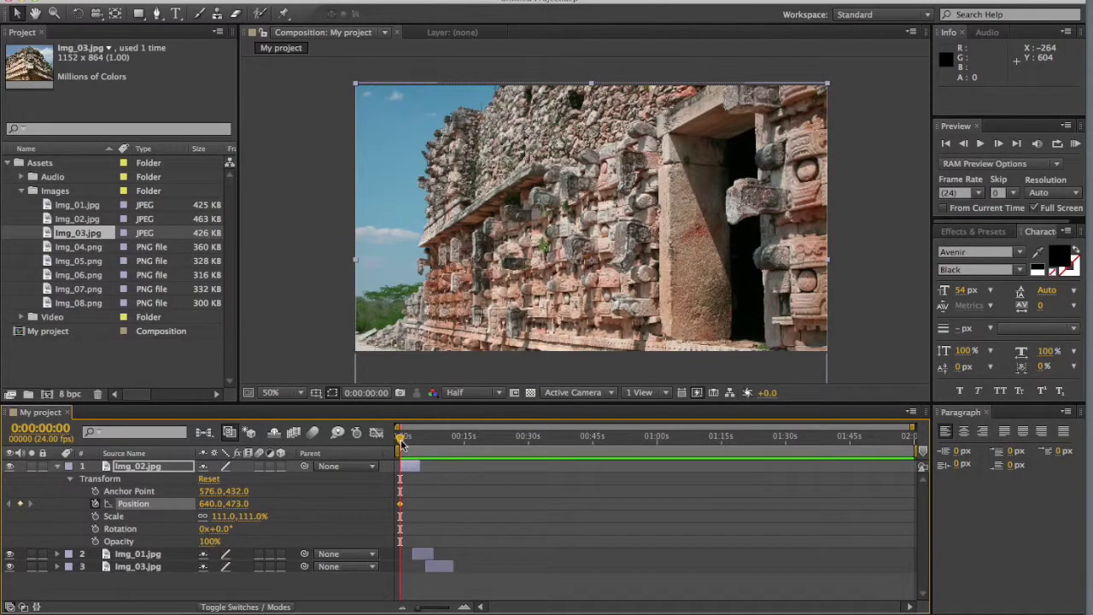
left_click_drag(402, 438, 420, 440)
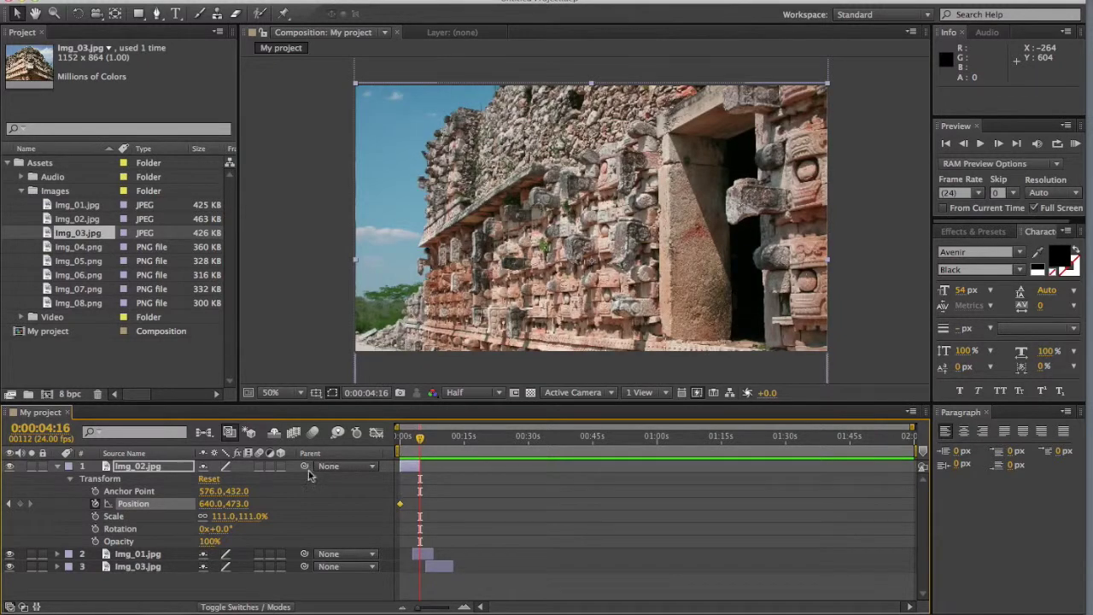
left_click_drag(236, 504, 161, 492)
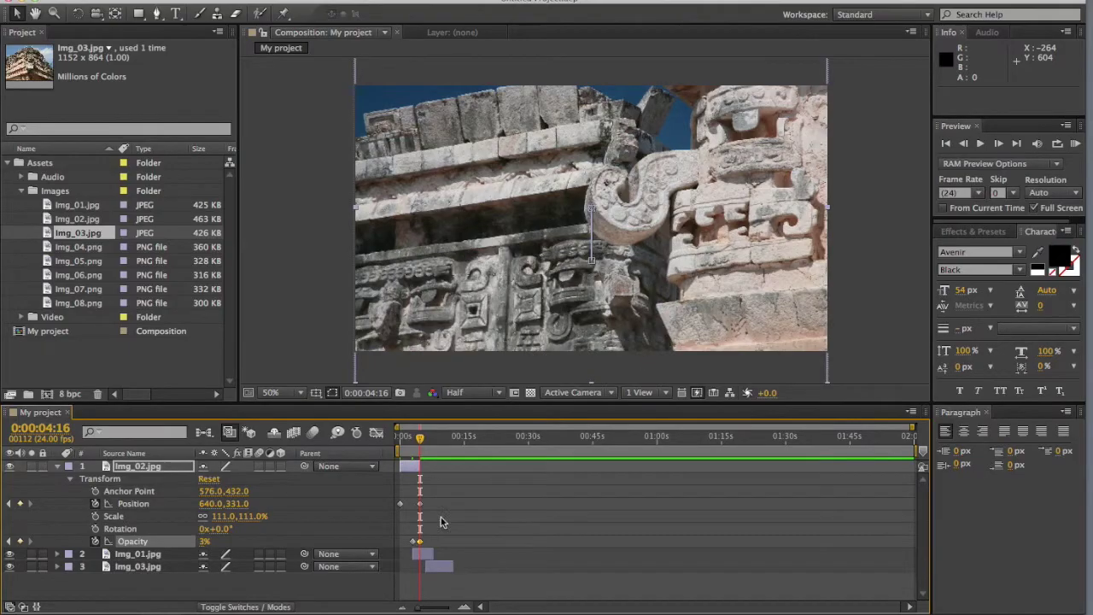
Copy the Img_02.jpg layer's Position and Opacity keyframes and paste them onto the Img_01.jpg layer at 0:00:02:22.
left_click_drag(442, 495, 387, 545)
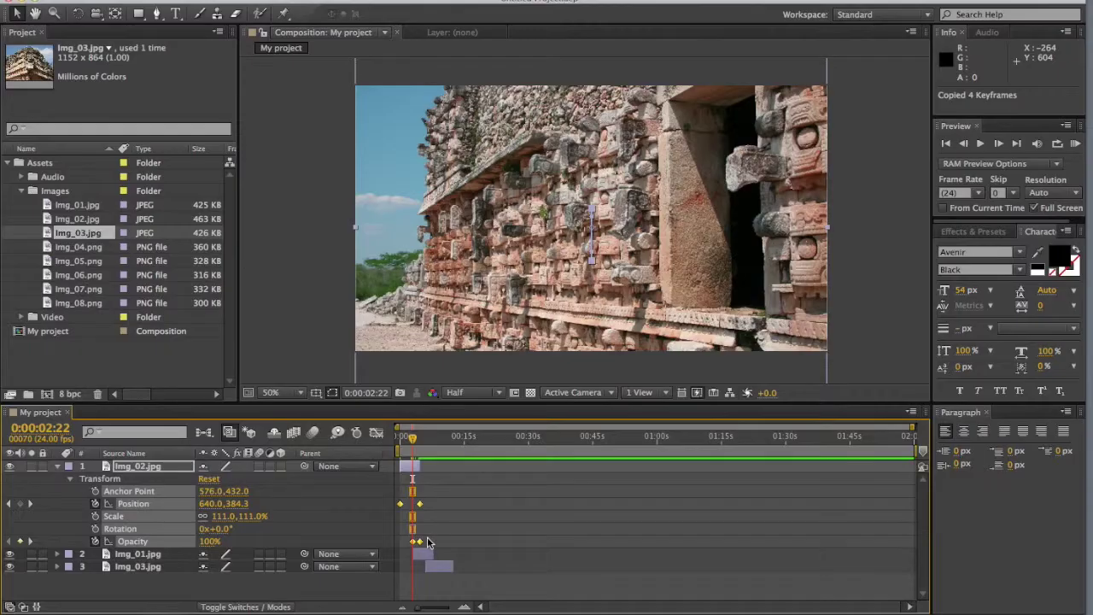
left_click(107, 556)
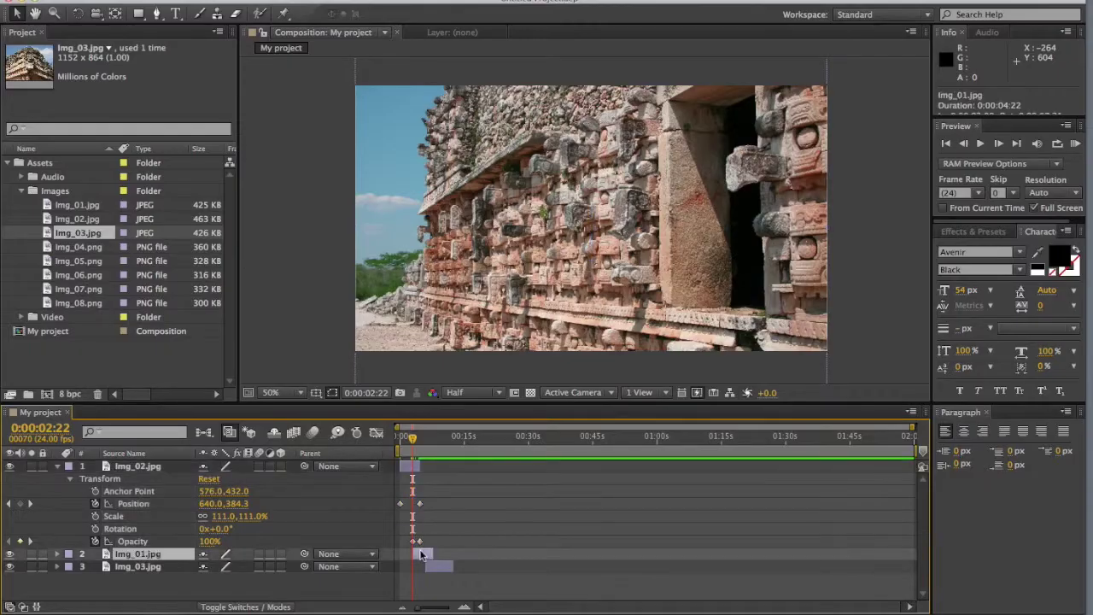
left_click(58, 554)
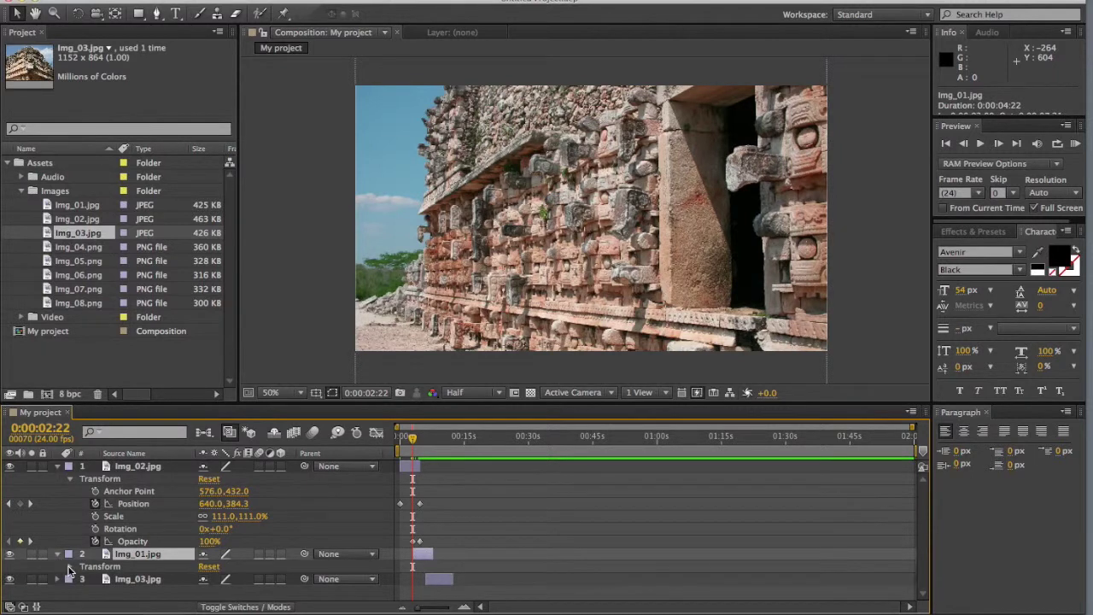
left_click(70, 567)
key("ctrl+v")
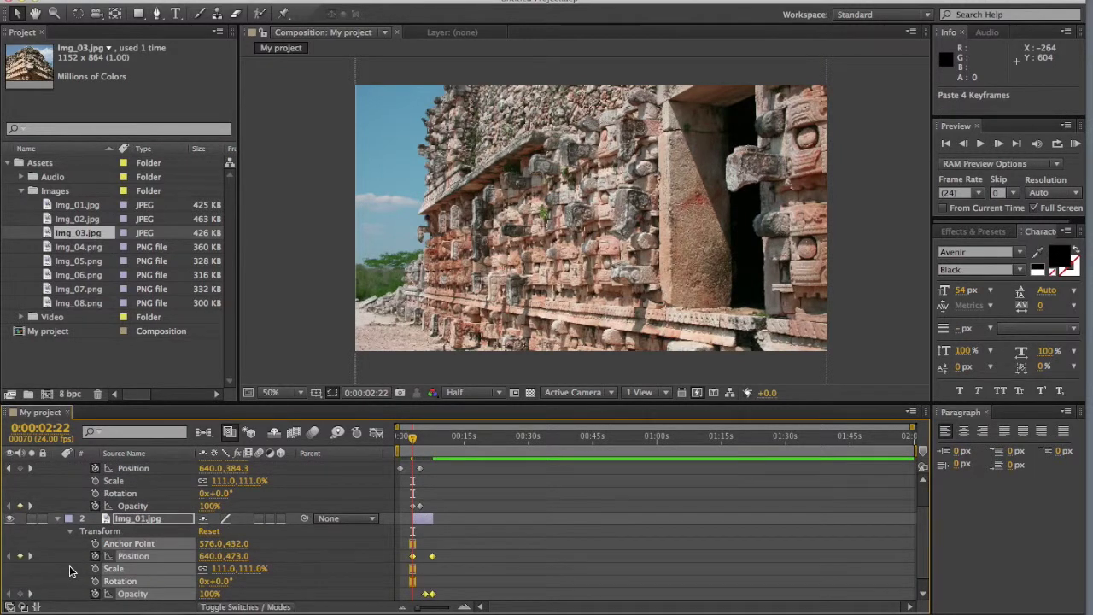
Paste the copied Position and Opacity keyframes onto the Img_03.jpg layer at about 0:00:06:05 and scrub through the resulting animation.
scroll(311, 553, "down", 1)
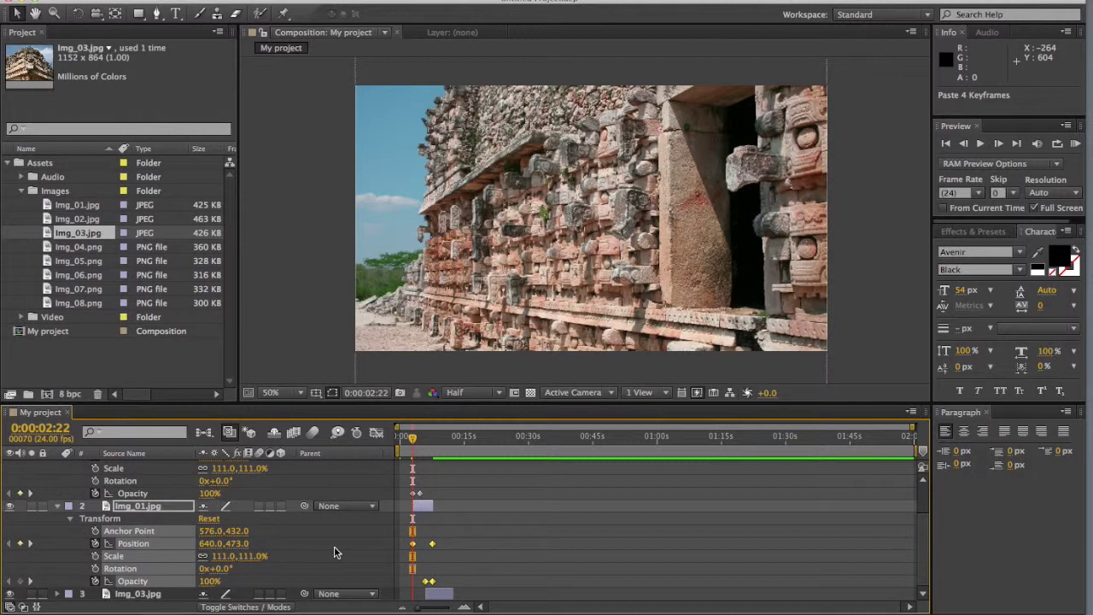
left_click(422, 594)
scroll(421, 564, "down", 2)
scroll(421, 564, "up", 2)
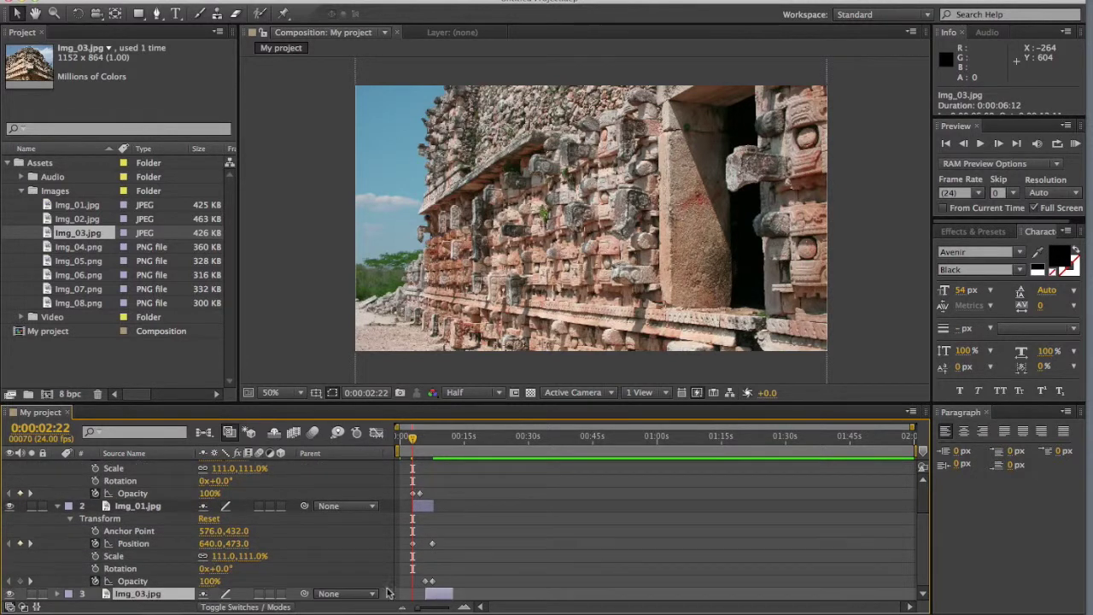
left_click(68, 594)
left_click(57, 598)
left_click(58, 595)
left_click(70, 594)
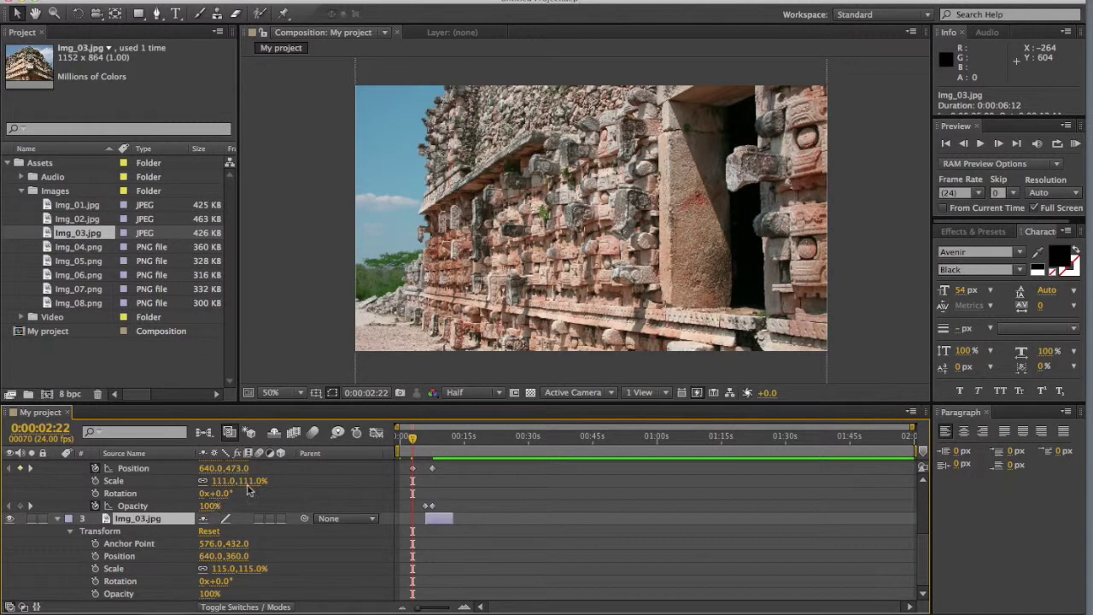
left_click_drag(413, 441, 428, 441)
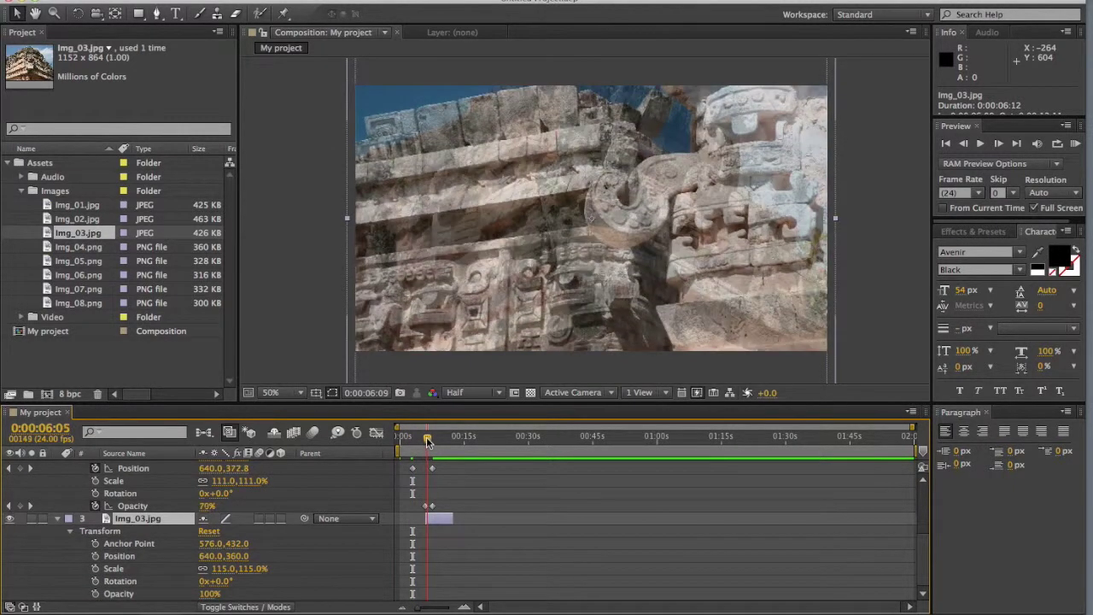
key("ctrl+v")
left_click_drag(428, 441, 447, 443)
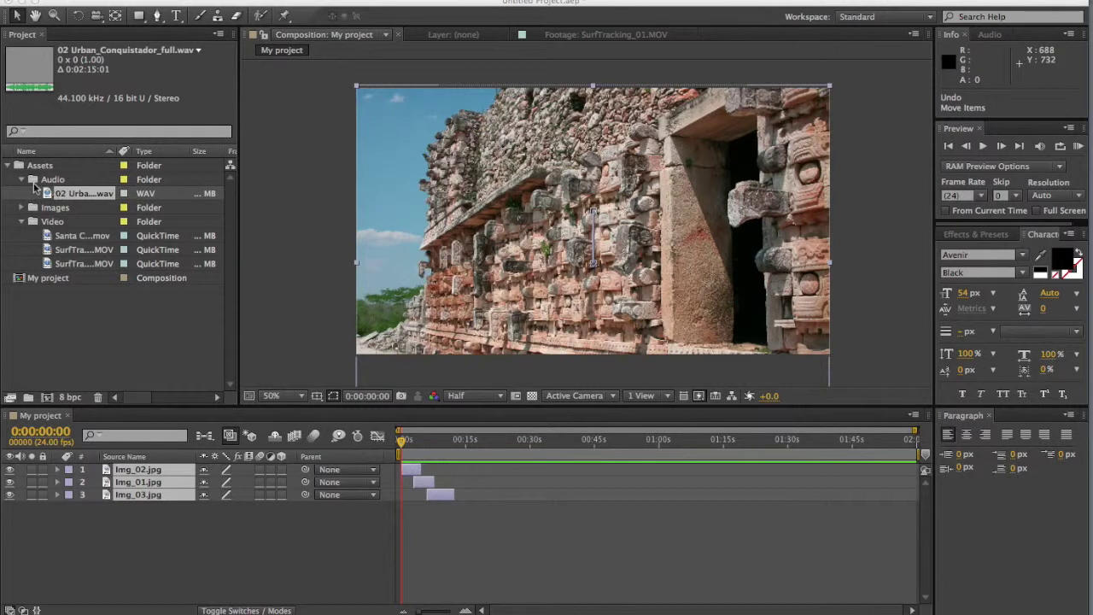
Add 02 Urban_Conquistador_full.wav from the Audio folder to the composition below Img_03.jpg and reveal its audio waveform.
left_click(22, 180)
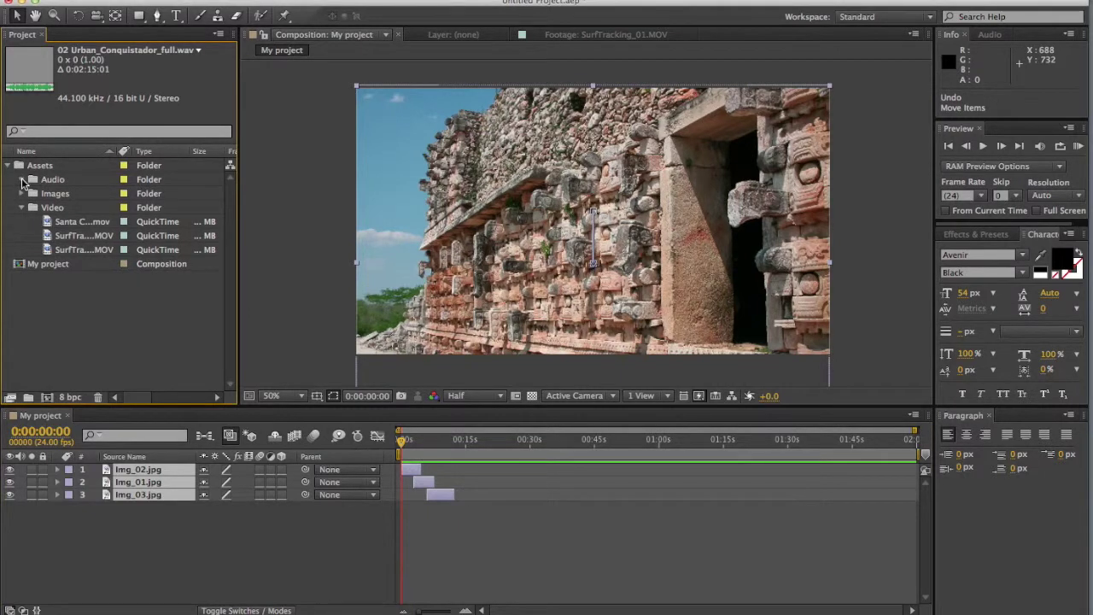
left_click(22, 180)
left_click_drag(70, 193, 133, 564)
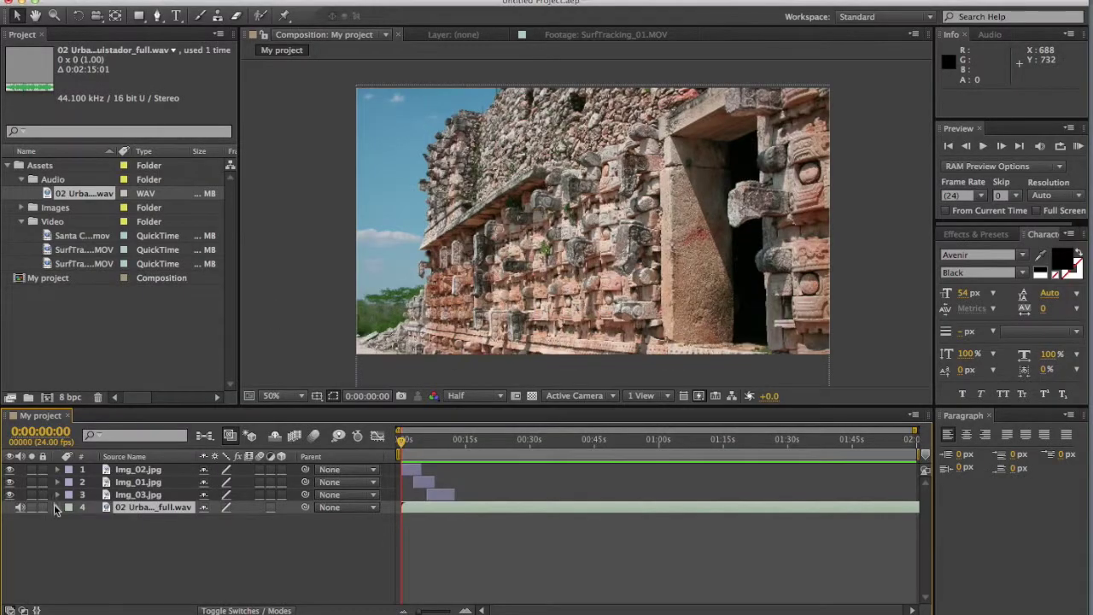
left_click(58, 507)
left_click(73, 520)
left_click(82, 546)
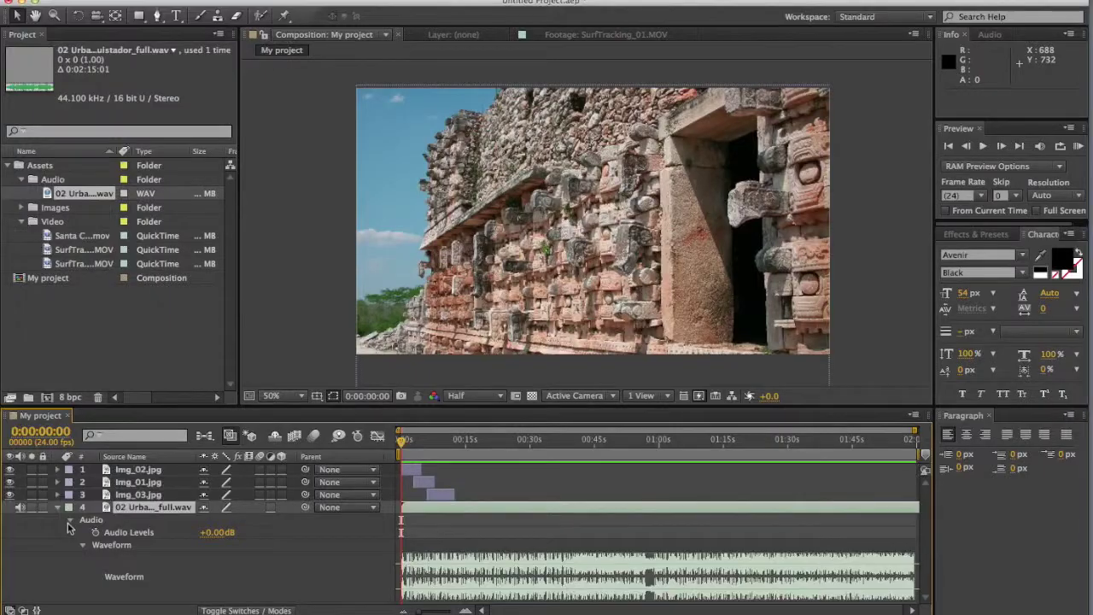
Toggle the music layer's sound off and on, and play a RAM preview of the slideshow with audio, stopping at about 0:00:11:21.
left_click(21, 508)
left_click(21, 507)
left_click(20, 507)
left_click(984, 146)
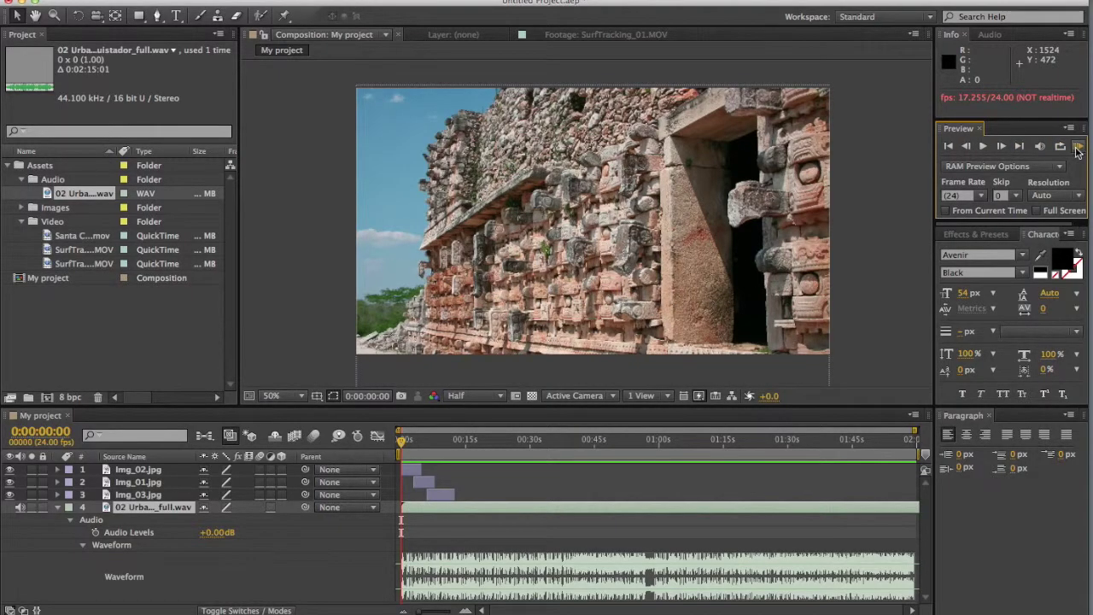
left_click(1078, 148)
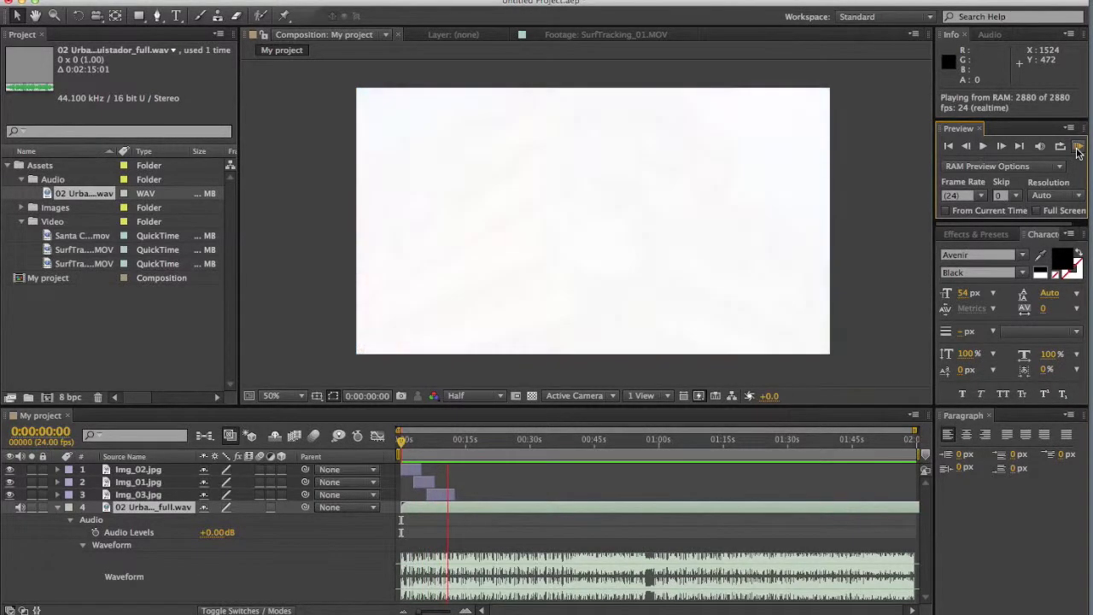
left_click(1078, 149)
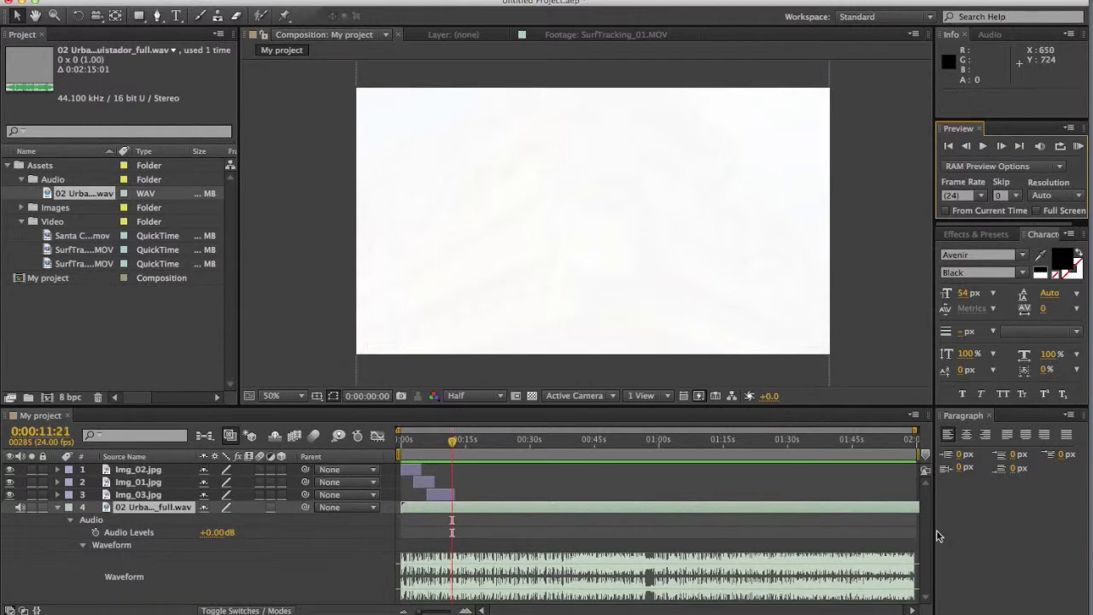